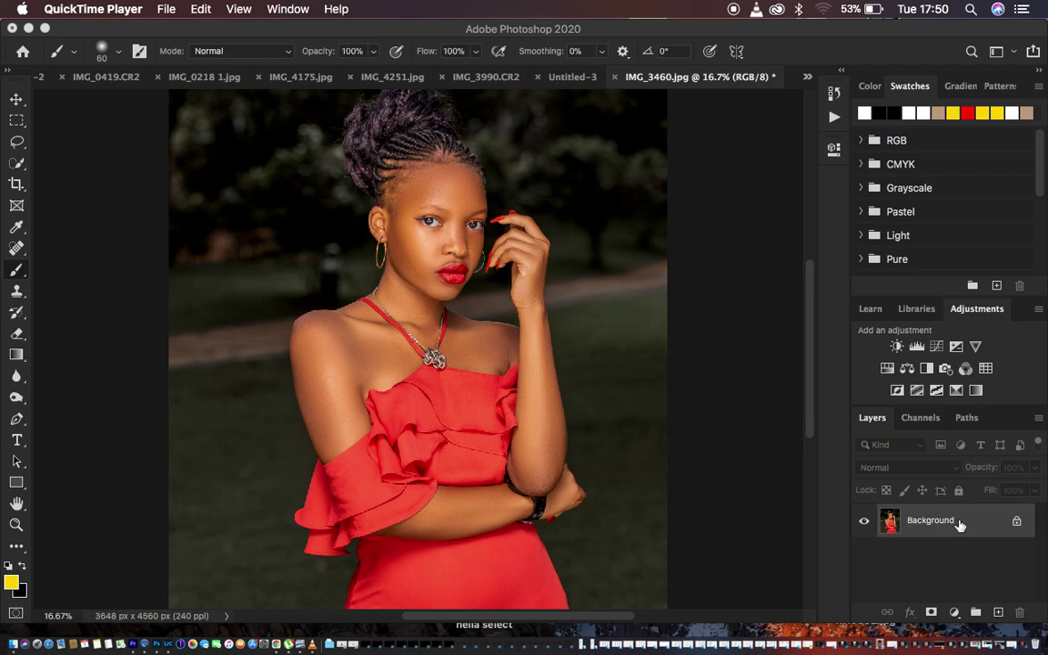
Duplicate the Background layer and rename the copy "sharpening"
{"action": "left_click_drag", "start_coordinate": [936, 530], "coordinate": [934, 524]}
{"action": "left_click", "coordinate": [932, 532]}
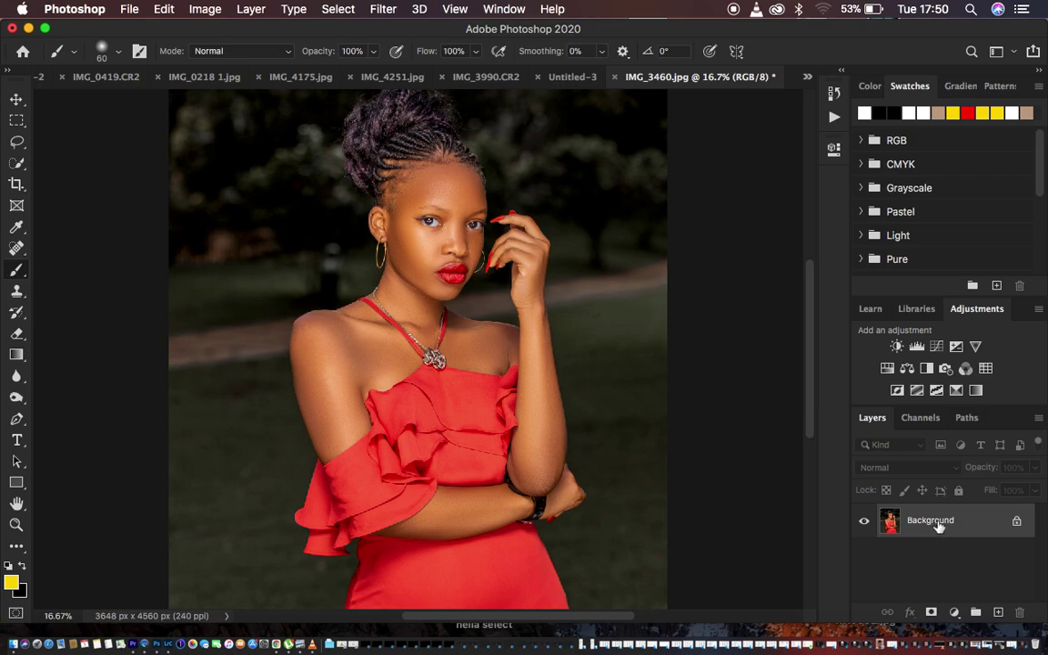
{"action": "key", "text": "super+j"}
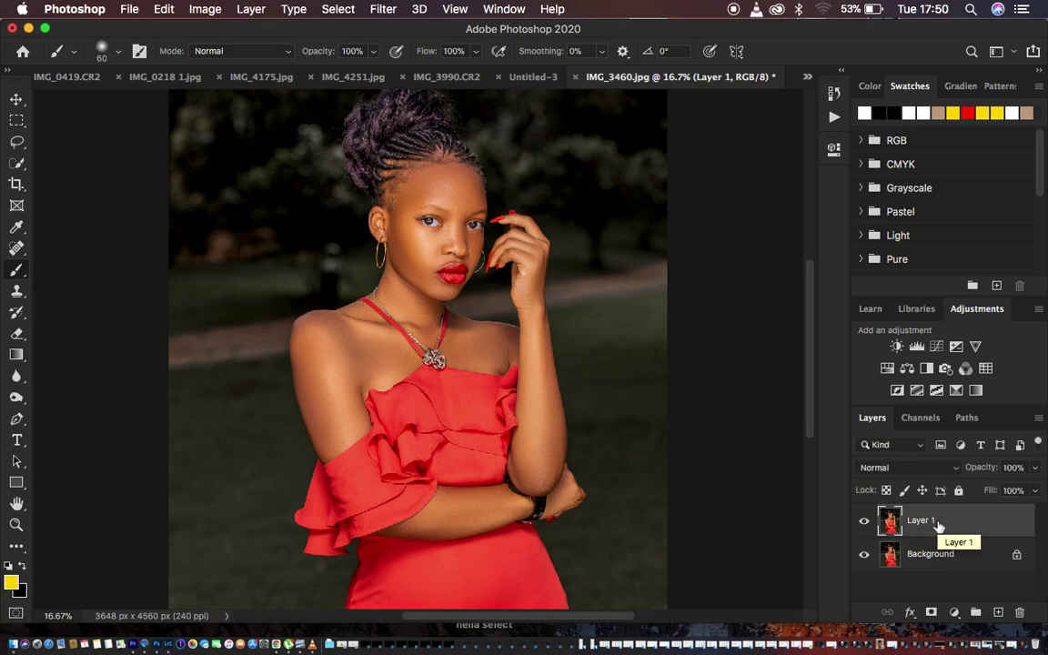
{"action": "double_click", "coordinate": [922, 521]}
{"action": "type", "text": "sharpening"}
{"action": "key", "text": "Return"}
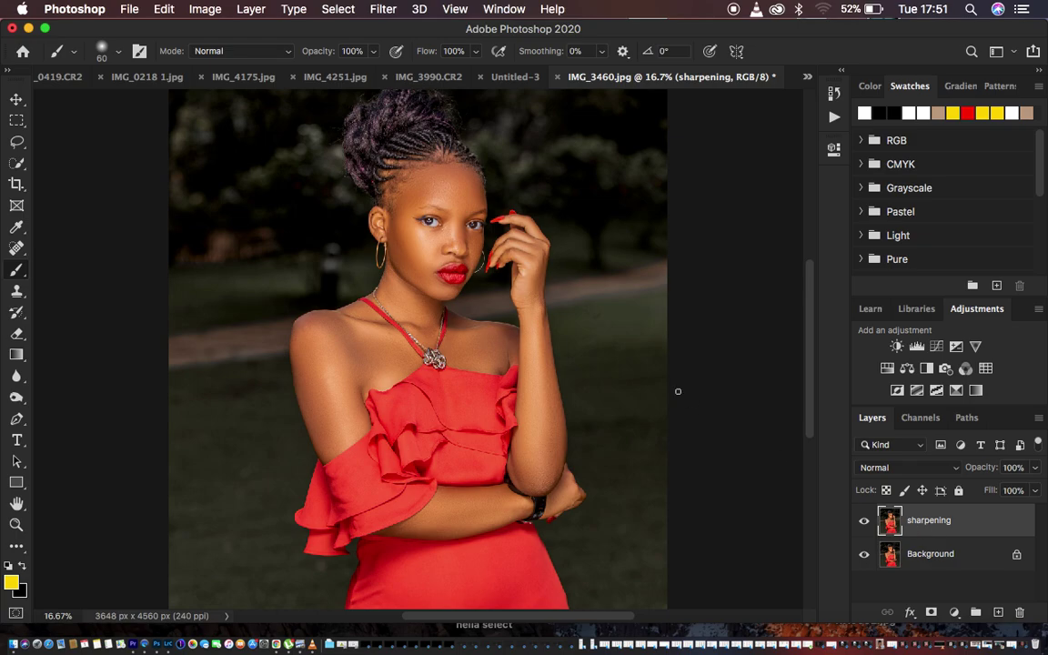
Desaturate the sharpening layer and set its blending mode to Overlay
{"action": "left_click", "coordinate": [206, 10]}
{"action": "mouse_move", "coordinate": [221, 56]}
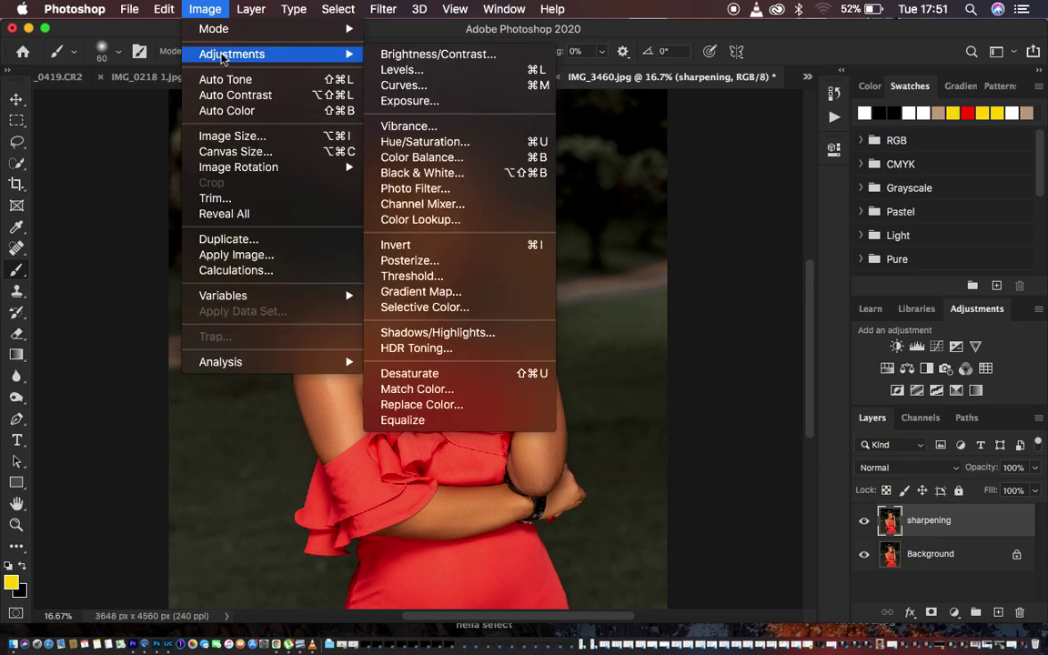
{"action": "left_click", "coordinate": [457, 377]}
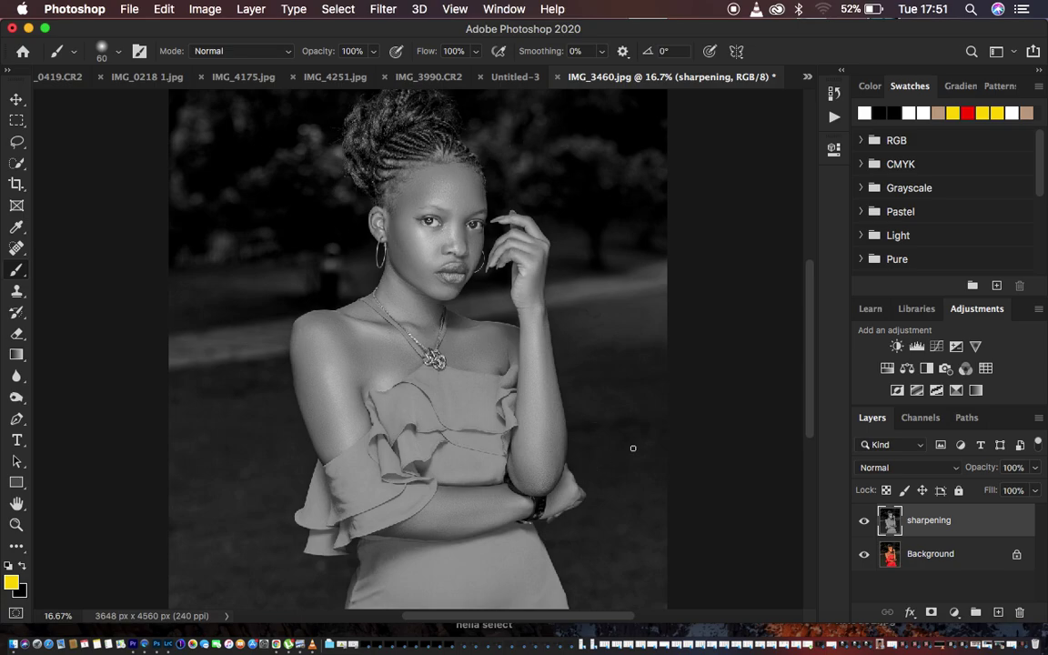
{"action": "left_click", "coordinate": [891, 472]}
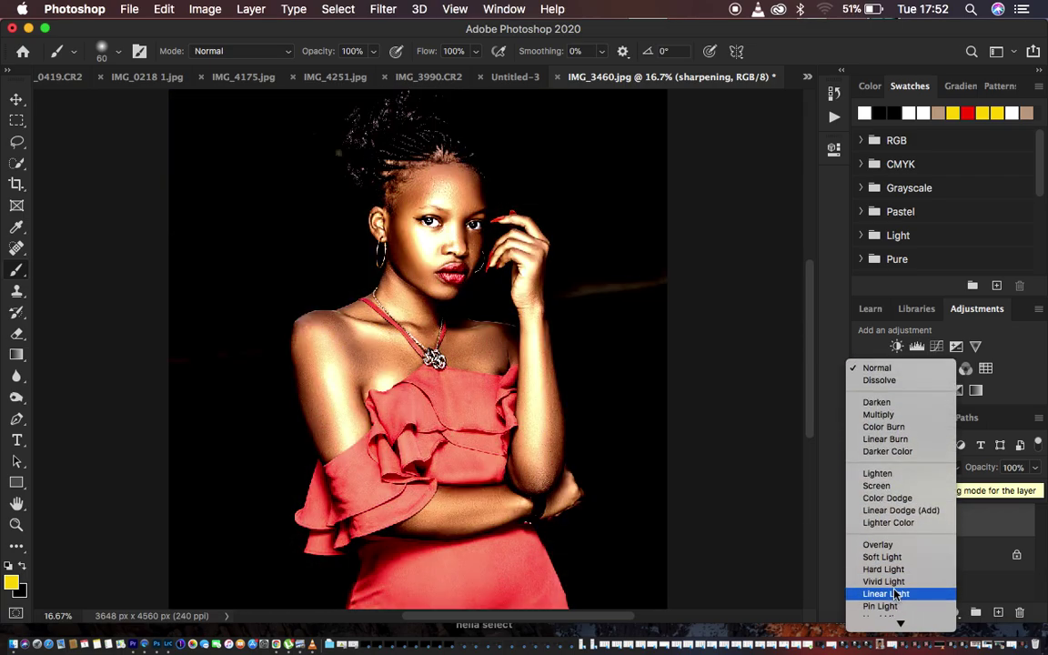
{"action": "left_click", "coordinate": [880, 546]}
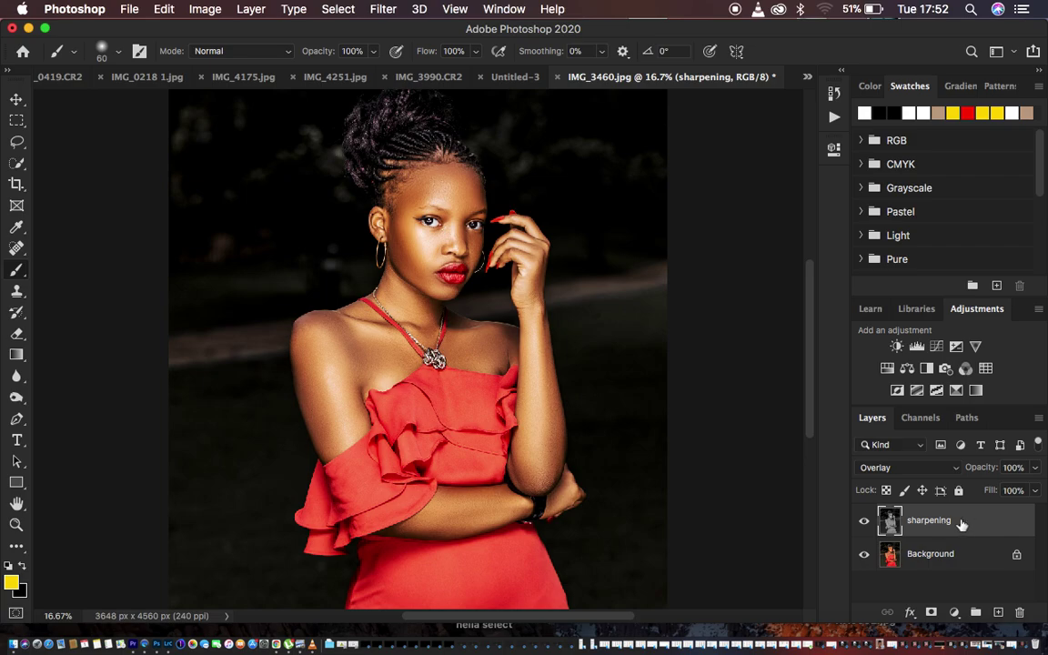
Convert the sharpening layer into a smart object for re-editable smart filters
{"action": "left_click", "coordinate": [383, 9]}
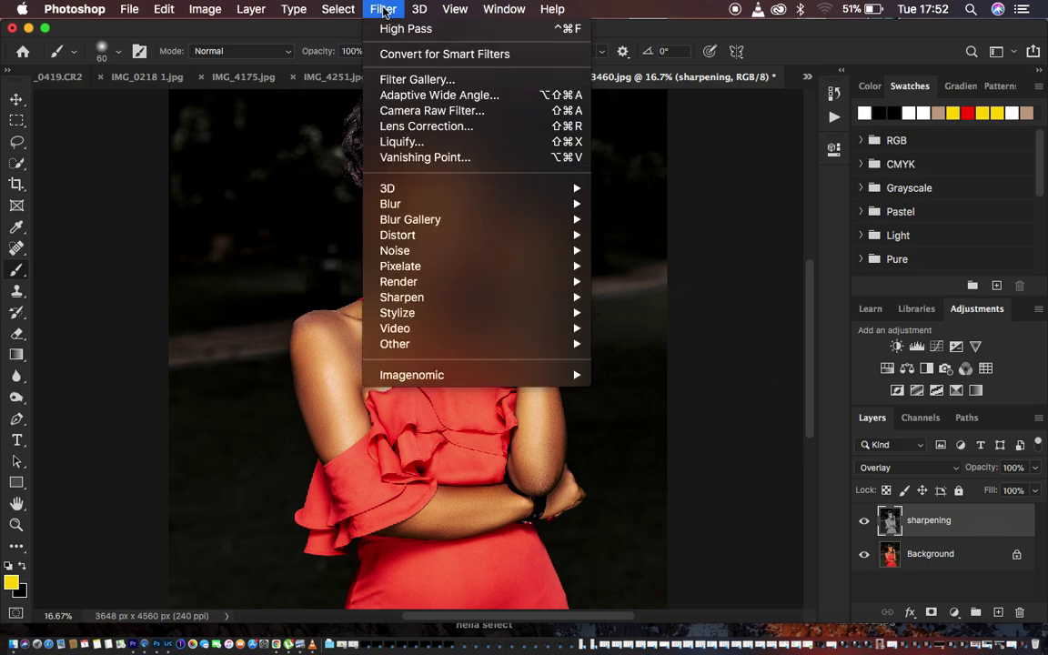
{"action": "left_click", "coordinate": [405, 56]}
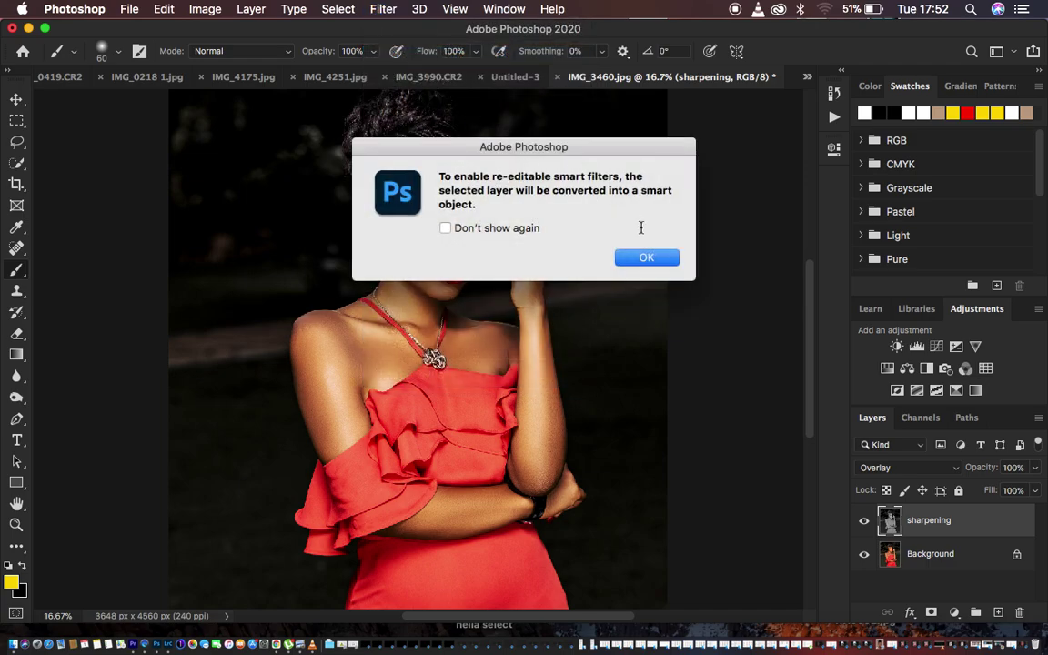
{"action": "left_click", "coordinate": [646, 259]}
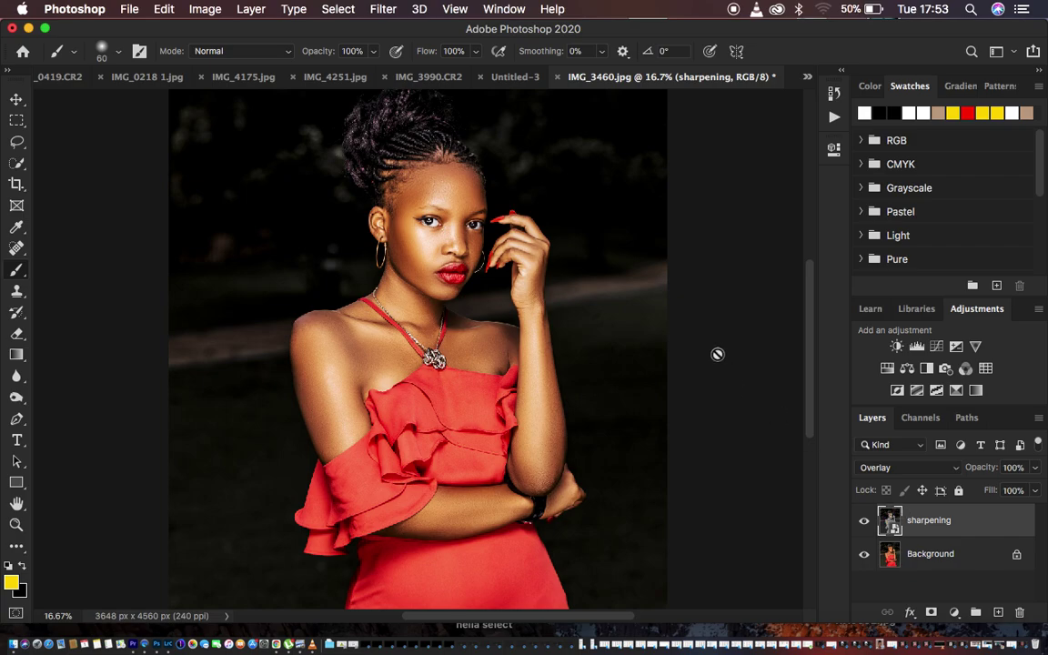
Apply a High Pass filter with a radius of 7.0 pixels to the sharpening layer
{"action": "left_click", "coordinate": [383, 10]}
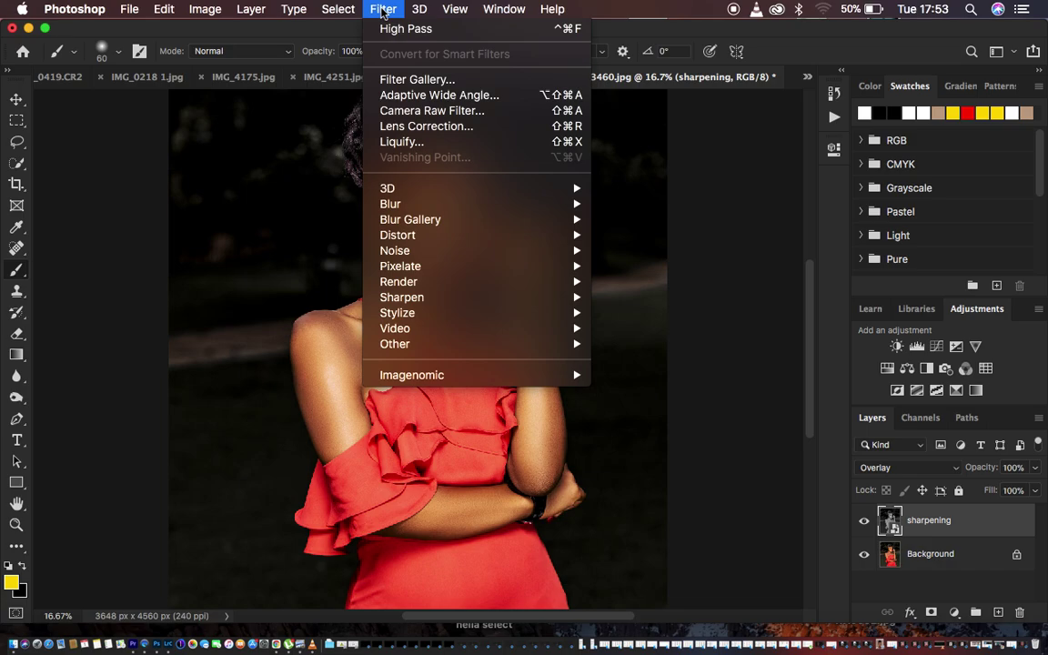
{"action": "mouse_move", "coordinate": [427, 346]}
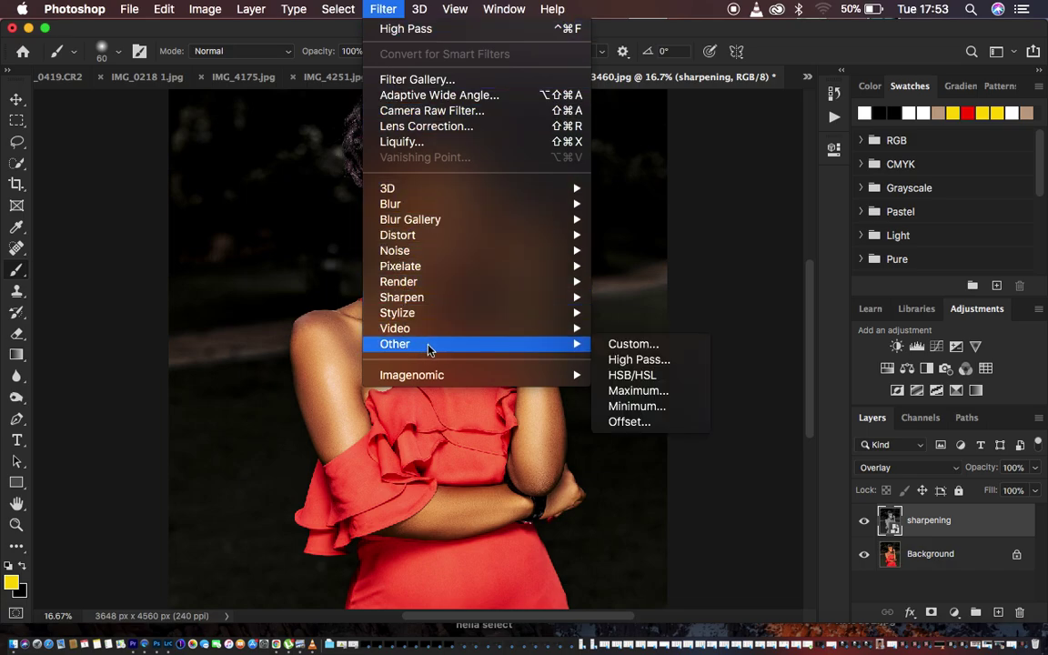
{"action": "left_click", "coordinate": [632, 362]}
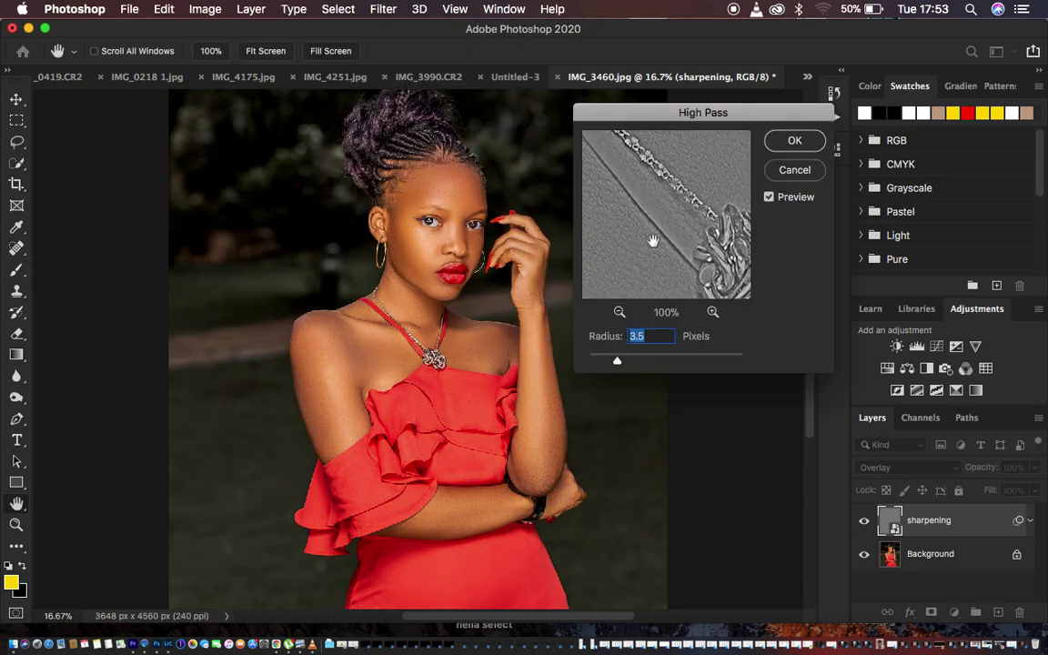
{"action": "left_click_drag", "start_coordinate": [617, 362], "coordinate": [588, 361]}
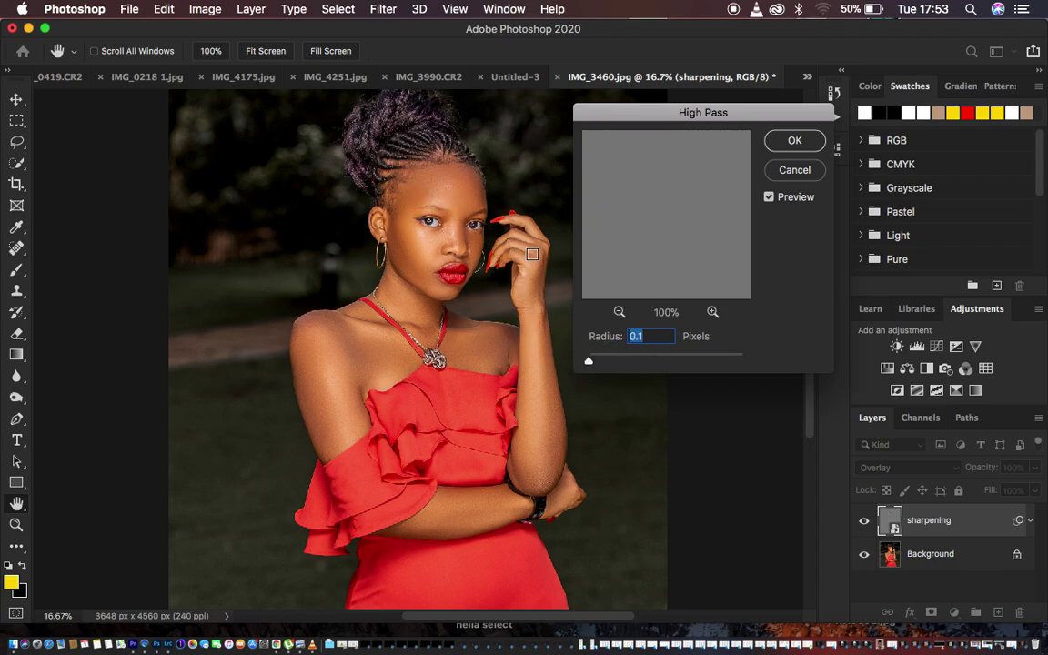
{"action": "left_click", "coordinate": [769, 197]}
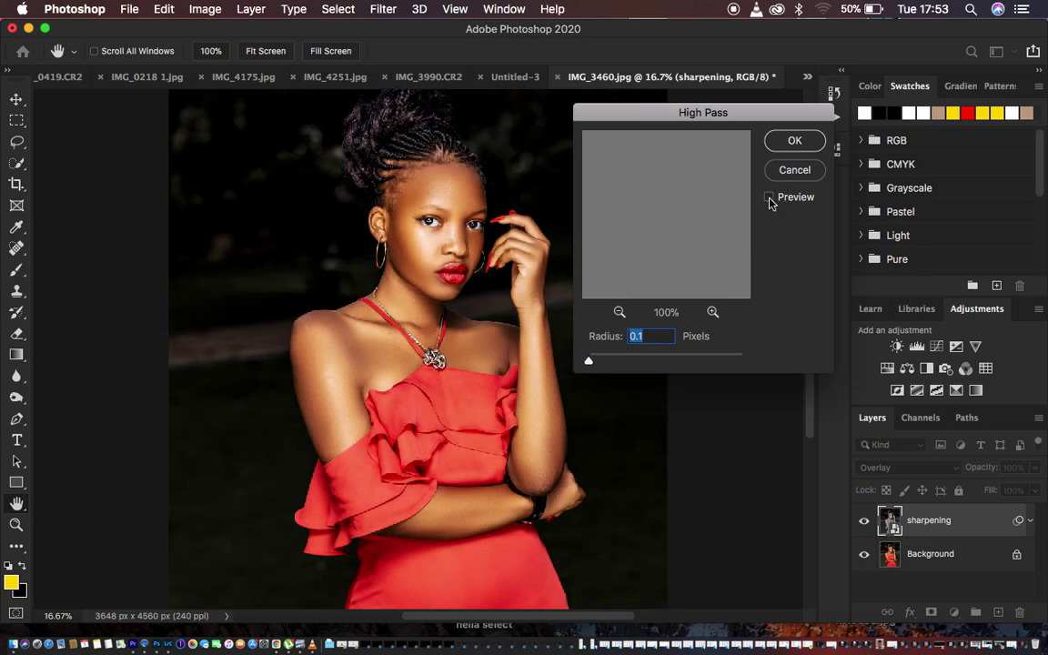
{"action": "left_click", "coordinate": [769, 198]}
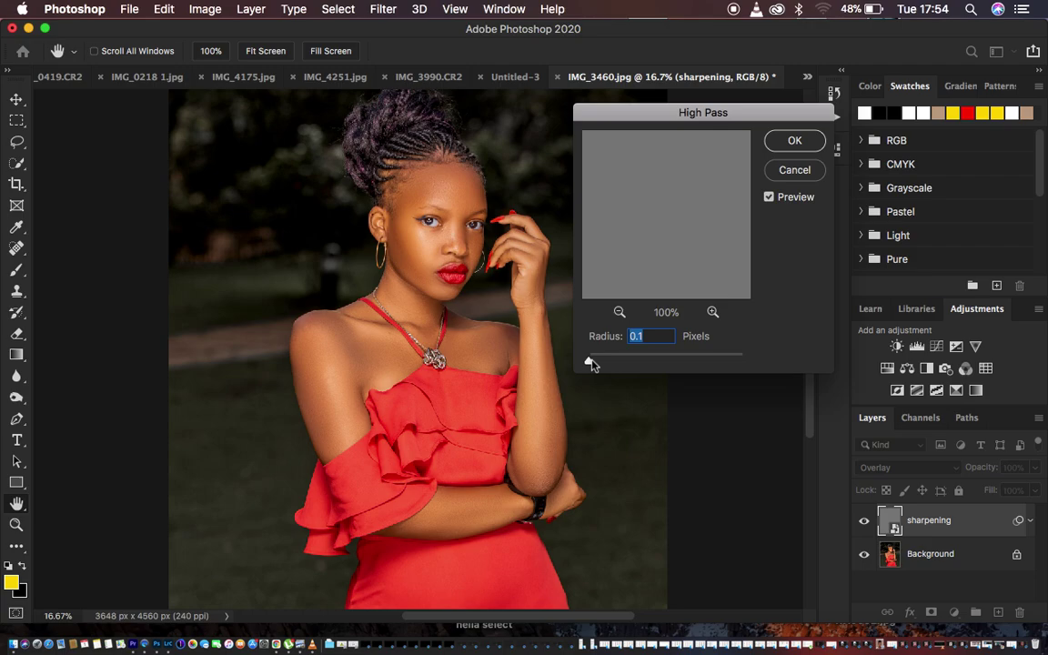
{"action": "left_click_drag", "start_coordinate": [590, 364], "coordinate": [620, 361]}
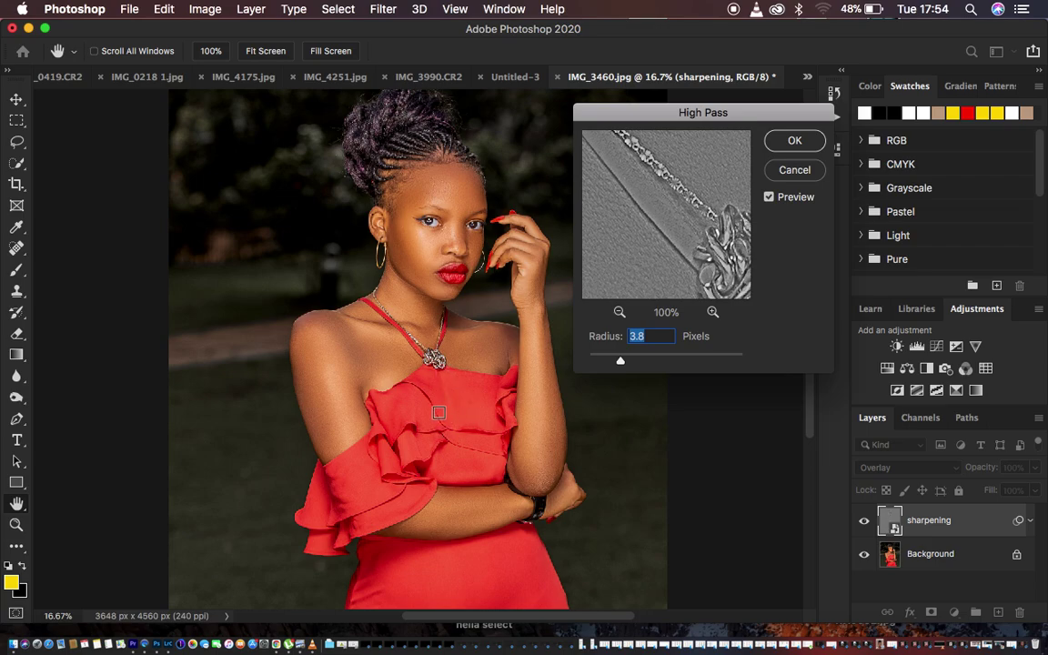
{"action": "left_click_drag", "start_coordinate": [620, 361], "coordinate": [638, 363]}
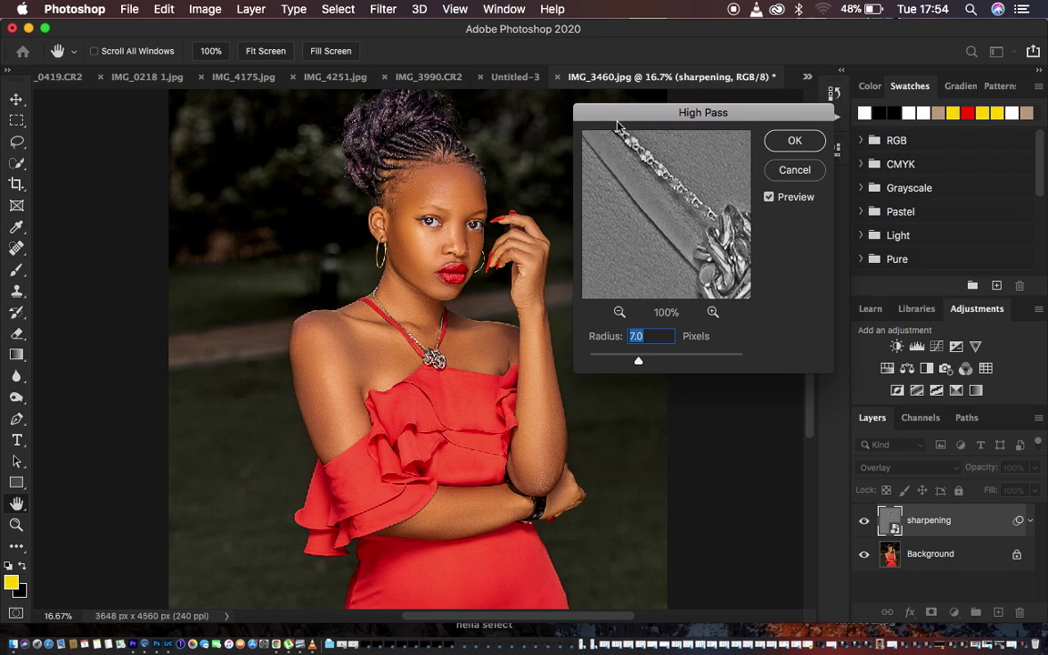
{"action": "left_click", "coordinate": [793, 140]}
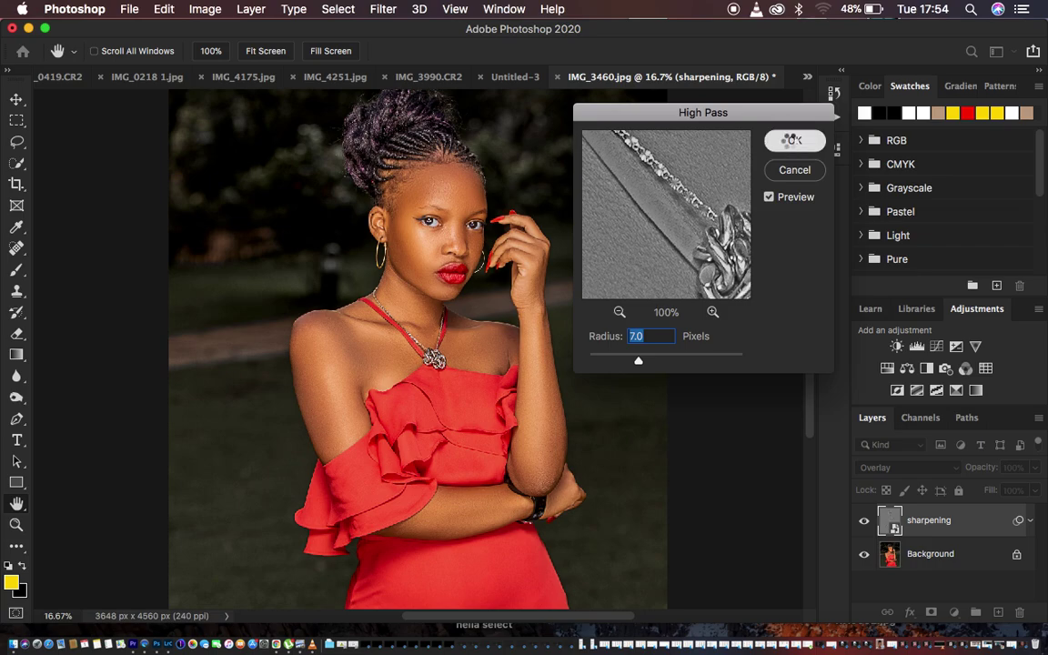
Toggle the sharpening layer's visibility to compare the photo with and without the High Pass effect
{"action": "left_click", "coordinate": [863, 520]}
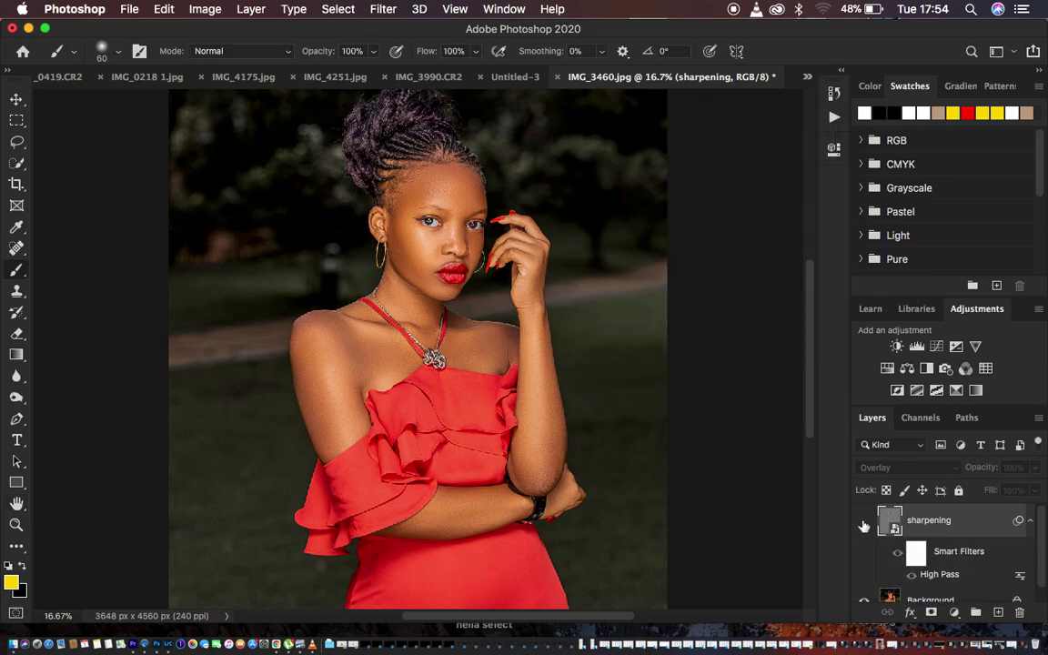
{"action": "left_click", "coordinate": [864, 522]}
{"action": "left_click", "coordinate": [864, 522]}
{"action": "left_click", "coordinate": [864, 522]}
{"action": "left_click", "coordinate": [863, 522]}
{"action": "left_click", "coordinate": [863, 522]}
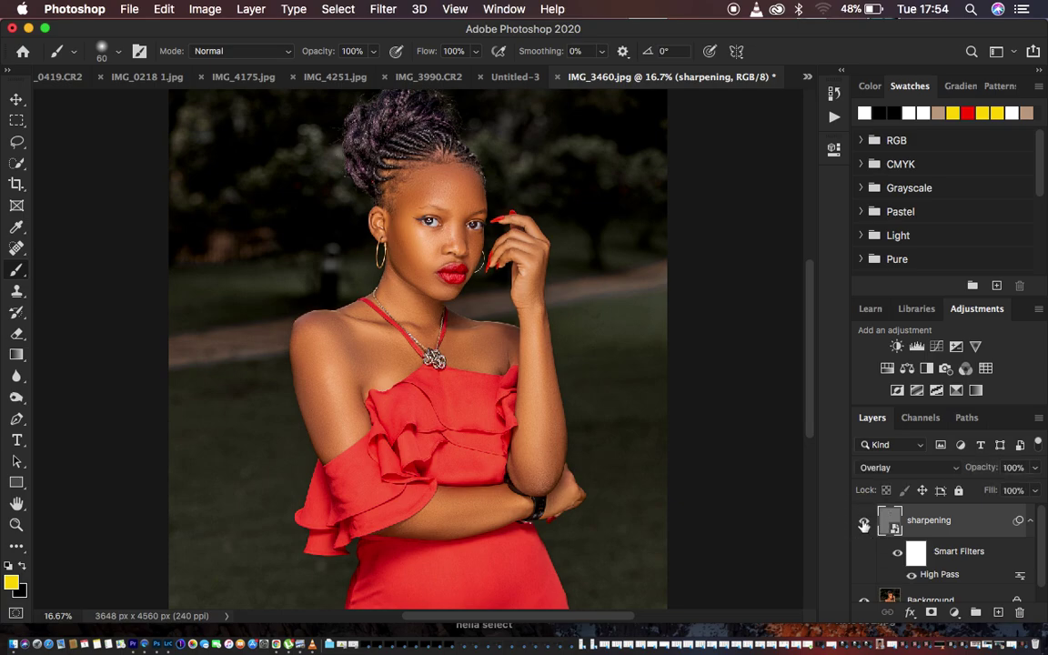
Add a layer mask to the sharpening layer and make black the foreground colour for the soft brush
{"action": "left_click", "coordinate": [933, 614]}
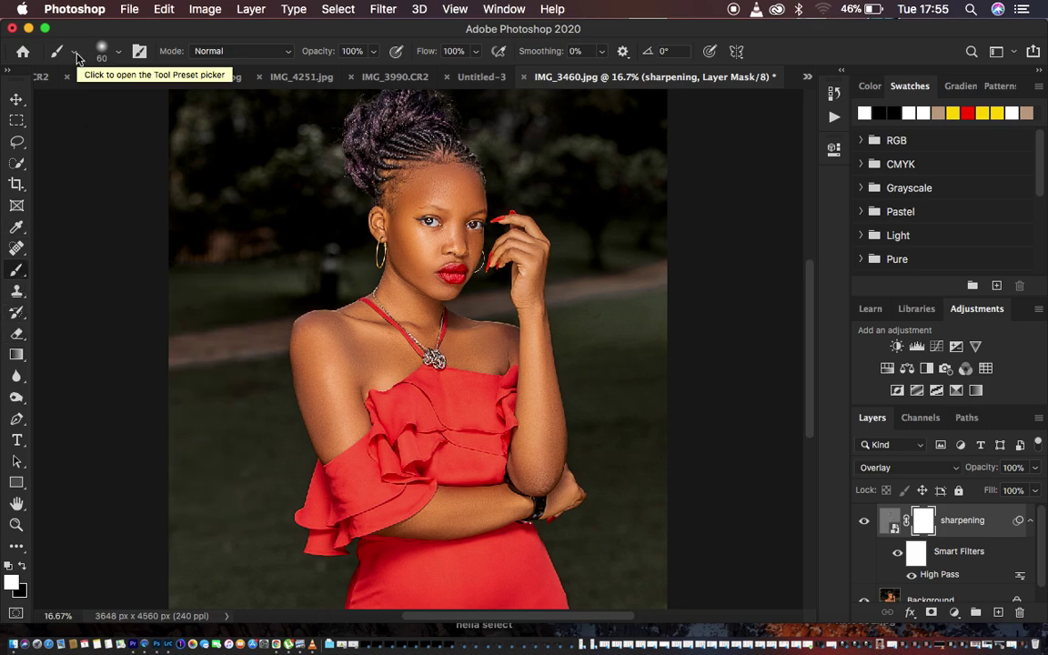
{"action": "left_click", "coordinate": [107, 51]}
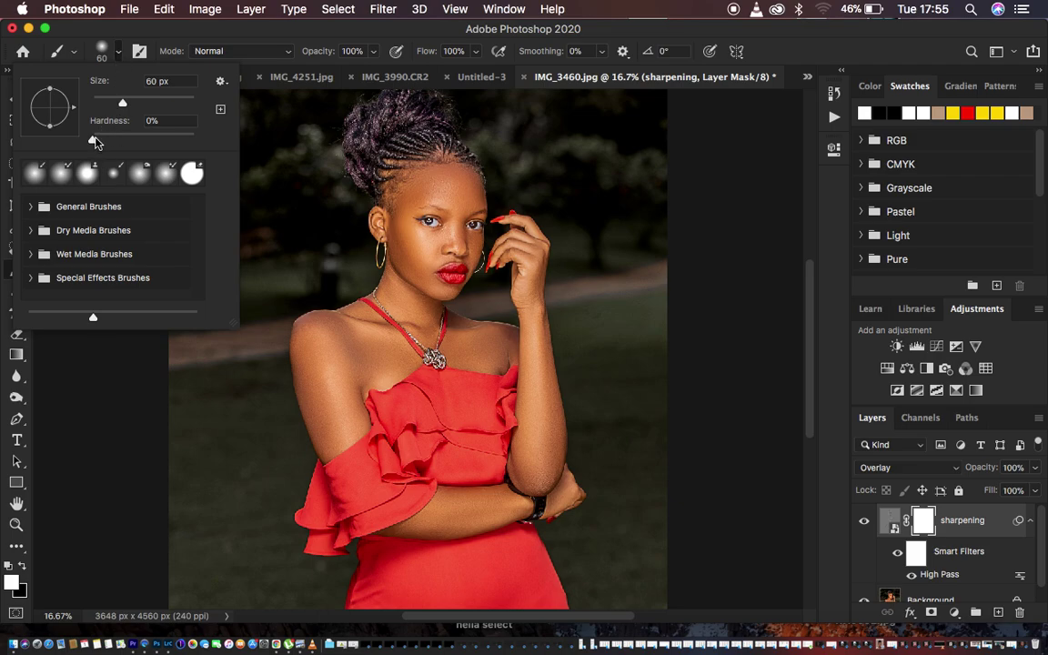
{"action": "left_click", "coordinate": [118, 51]}
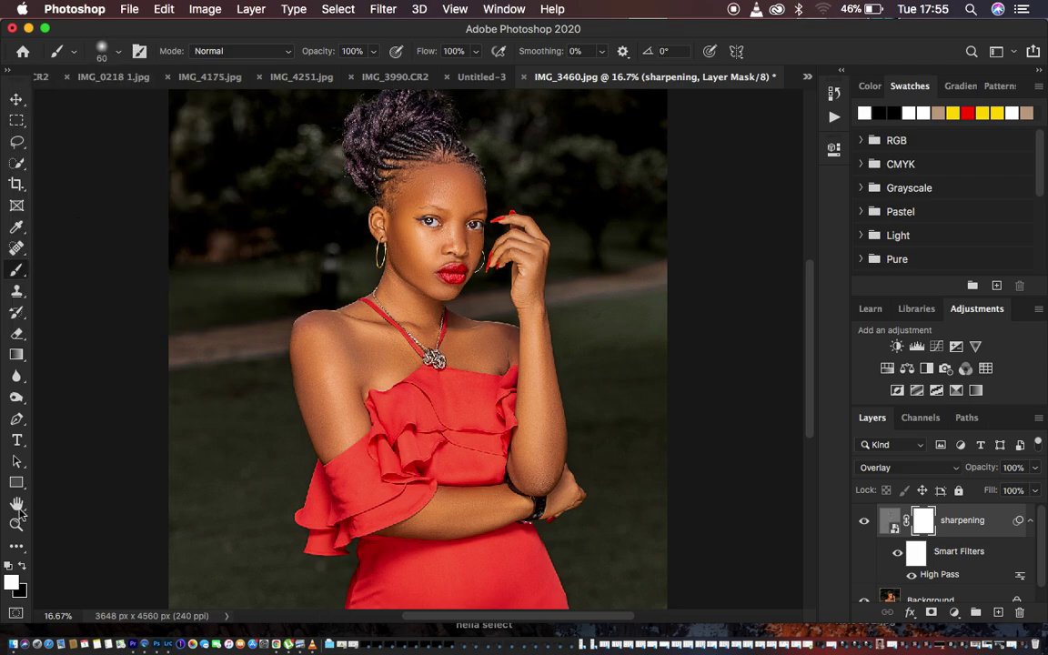
{"action": "left_click", "coordinate": [21, 565]}
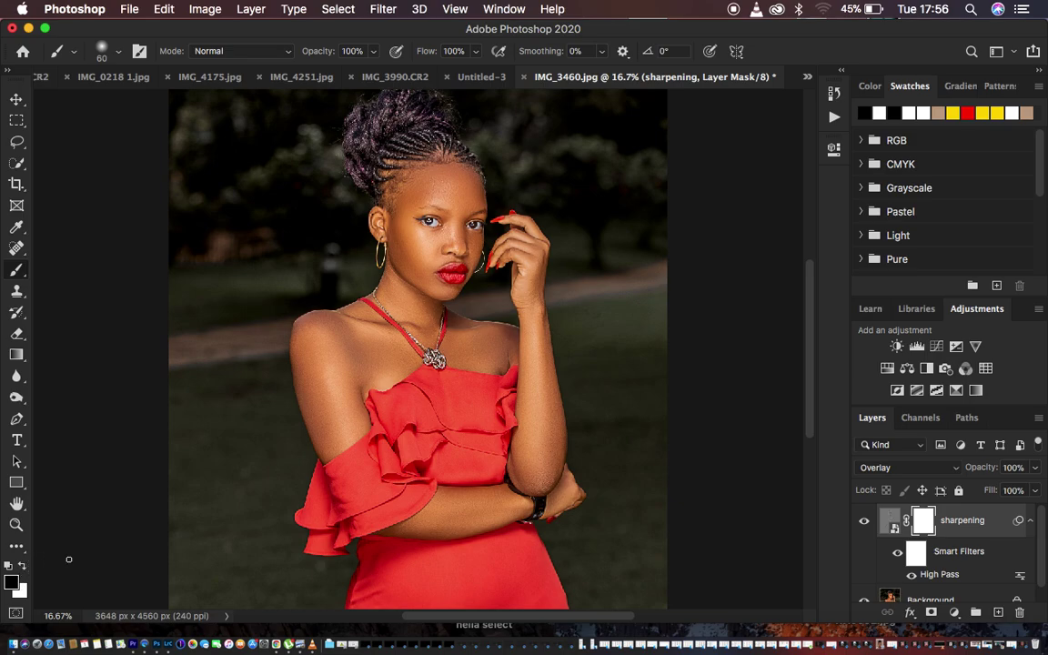
Enlarge the brush to 400 px and paint black on the layer mask over the woman's skin to hide the sharpening there
{"action": "key", "text": "x"}
{"action": "key", "text": "x"}
{"action": "key", "text": "bracketright"}
{"action": "key", "text": "bracketright"}
{"action": "key", "text": "bracketright"}
{"action": "key", "text": "bracketright"}
{"action": "key", "text": "bracketright"}
{"action": "mouse_move", "coordinate": [293, 311]}
{"action": "left_mouse_down"}
{"action": "mouse_move", "coordinate": [332, 390]}
{"action": "mouse_move", "coordinate": [330, 355]}
{"action": "mouse_move", "coordinate": [375, 343]}
{"action": "mouse_move", "coordinate": [352, 330]}
{"action": "mouse_move", "coordinate": [392, 344]}
{"action": "mouse_move", "coordinate": [321, 339]}
{"action": "mouse_move", "coordinate": [335, 405]}
{"action": "left_mouse_up"}
{"action": "mouse_move", "coordinate": [328, 362]}
{"action": "left_mouse_down"}
{"action": "mouse_move", "coordinate": [344, 427]}
{"action": "mouse_move", "coordinate": [311, 346]}
{"action": "mouse_move", "coordinate": [326, 333]}
{"action": "mouse_move", "coordinate": [376, 335]}
{"action": "mouse_move", "coordinate": [387, 348]}
{"action": "mouse_move", "coordinate": [405, 287]}
{"action": "mouse_move", "coordinate": [426, 315]}
{"action": "mouse_move", "coordinate": [407, 290]}
{"action": "mouse_move", "coordinate": [416, 285]}
{"action": "mouse_move", "coordinate": [406, 214]}
{"action": "mouse_move", "coordinate": [410, 240]}
{"action": "mouse_move", "coordinate": [395, 217]}
{"action": "mouse_move", "coordinate": [419, 187]}
{"action": "mouse_move", "coordinate": [443, 186]}
{"action": "mouse_move", "coordinate": [451, 210]}
{"action": "mouse_move", "coordinate": [422, 211]}
{"action": "mouse_move", "coordinate": [453, 208]}
{"action": "mouse_move", "coordinate": [429, 228]}
{"action": "mouse_move", "coordinate": [444, 195]}
{"action": "mouse_move", "coordinate": [459, 191]}
{"action": "mouse_move", "coordinate": [463, 215]}
{"action": "mouse_move", "coordinate": [445, 264]}
{"action": "mouse_move", "coordinate": [431, 241]}
{"action": "mouse_move", "coordinate": [448, 240]}
{"action": "mouse_move", "coordinate": [436, 280]}
{"action": "mouse_move", "coordinate": [388, 224]}
{"action": "mouse_move", "coordinate": [411, 188]}
{"action": "mouse_move", "coordinate": [439, 176]}
{"action": "mouse_move", "coordinate": [452, 209]}
{"action": "mouse_move", "coordinate": [428, 256]}
{"action": "mouse_move", "coordinate": [440, 196]}
{"action": "mouse_move", "coordinate": [453, 188]}
{"action": "mouse_move", "coordinate": [463, 198]}
{"action": "mouse_move", "coordinate": [442, 268]}
{"action": "mouse_move", "coordinate": [423, 256]}
{"action": "mouse_move", "coordinate": [437, 278]}
{"action": "mouse_move", "coordinate": [513, 243]}
{"action": "mouse_move", "coordinate": [527, 262]}
{"action": "mouse_move", "coordinate": [526, 240]}
{"action": "mouse_move", "coordinate": [539, 473]}
{"action": "mouse_move", "coordinate": [535, 447]}
{"action": "mouse_move", "coordinate": [530, 476]}
{"action": "mouse_move", "coordinate": [538, 352]}
{"action": "mouse_move", "coordinate": [522, 338]}
{"action": "mouse_move", "coordinate": [441, 325]}
{"action": "mouse_move", "coordinate": [489, 344]}
{"action": "mouse_move", "coordinate": [456, 331]}
{"action": "mouse_move", "coordinate": [531, 336]}
{"action": "mouse_move", "coordinate": [519, 257]}
{"action": "mouse_move", "coordinate": [544, 466]}
{"action": "mouse_move", "coordinate": [515, 500]}
{"action": "mouse_move", "coordinate": [402, 531]}
{"action": "mouse_move", "coordinate": [456, 447]}
{"action": "mouse_move", "coordinate": [491, 413]}
{"action": "mouse_move", "coordinate": [501, 432]}
{"action": "mouse_move", "coordinate": [537, 390]}
{"action": "mouse_move", "coordinate": [529, 275]}
{"action": "mouse_move", "coordinate": [459, 218]}
{"action": "mouse_move", "coordinate": [439, 215]}
{"action": "mouse_move", "coordinate": [460, 261]}
{"action": "mouse_move", "coordinate": [391, 215]}
{"action": "mouse_move", "coordinate": [440, 176]}
{"action": "mouse_move", "coordinate": [461, 211]}
{"action": "mouse_move", "coordinate": [400, 298]}
{"action": "mouse_move", "coordinate": [318, 355]}
{"action": "mouse_move", "coordinate": [341, 424]}
{"action": "mouse_move", "coordinate": [362, 366]}
{"action": "mouse_move", "coordinate": [392, 346]}
{"action": "mouse_move", "coordinate": [369, 336]}
{"action": "mouse_move", "coordinate": [422, 300]}
{"action": "mouse_move", "coordinate": [382, 290]}
{"action": "mouse_move", "coordinate": [426, 330]}
{"action": "left_mouse_up"}
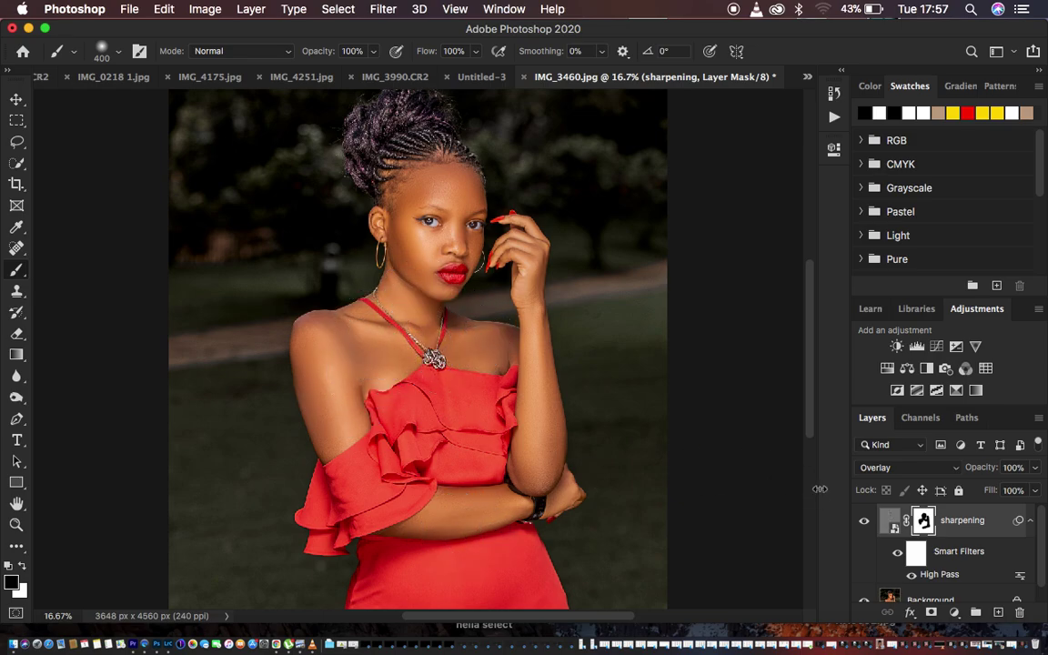
Toggle the sharpening layer on and off to compare the photo with and without the masked sharpening
{"action": "left_click", "coordinate": [865, 524]}
{"action": "left_click", "coordinate": [866, 524]}
{"action": "left_click", "coordinate": [866, 524]}
{"action": "left_click", "coordinate": [865, 524]}
{"action": "left_click", "coordinate": [865, 524]}
{"action": "left_click", "coordinate": [865, 524]}
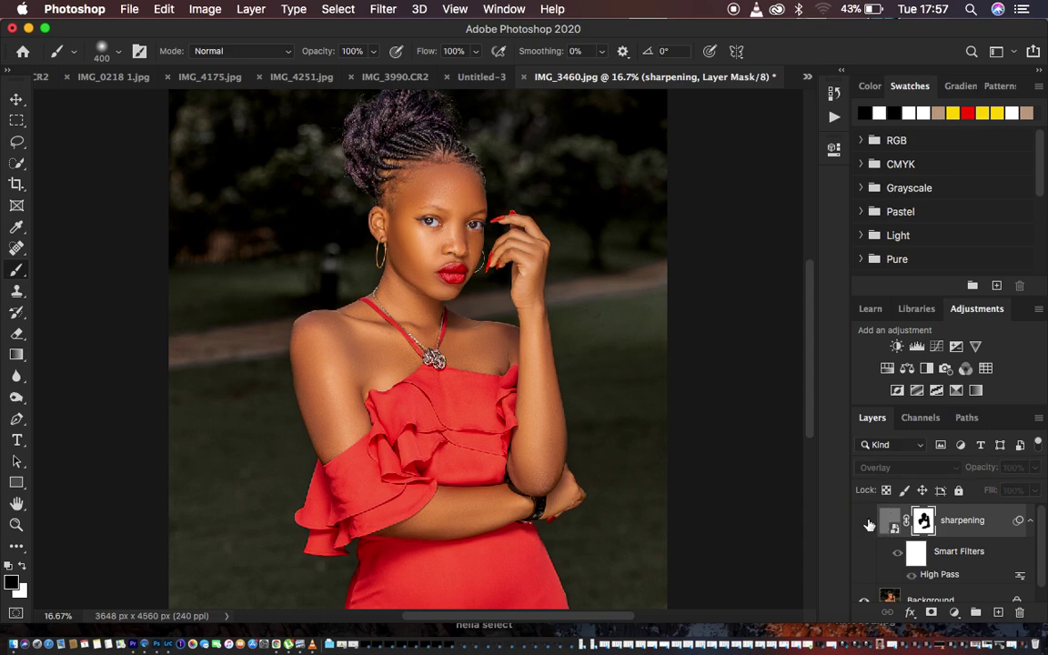
{"action": "left_click", "coordinate": [865, 523]}
{"action": "left_click", "coordinate": [865, 523]}
{"action": "left_click", "coordinate": [865, 523]}
{"action": "left_click", "coordinate": [866, 523]}
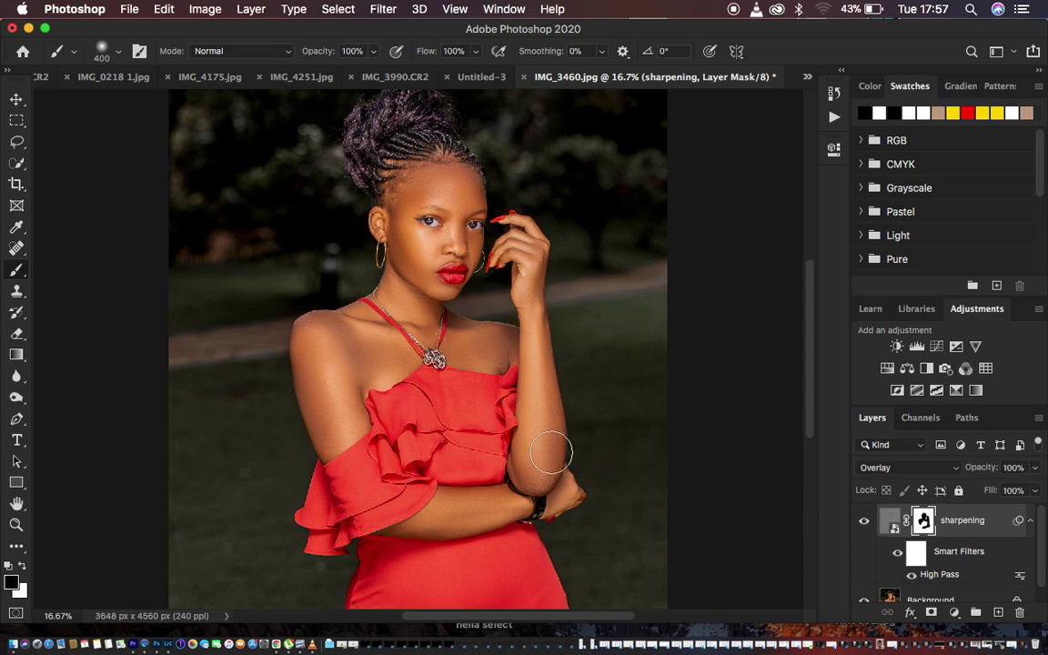
Examine the masked sharpening up close on the dress, necklace, face and hair with the layer shown and hidden
{"action": "key", "text": "super+equal"}
{"action": "key", "text": "super+equal"}
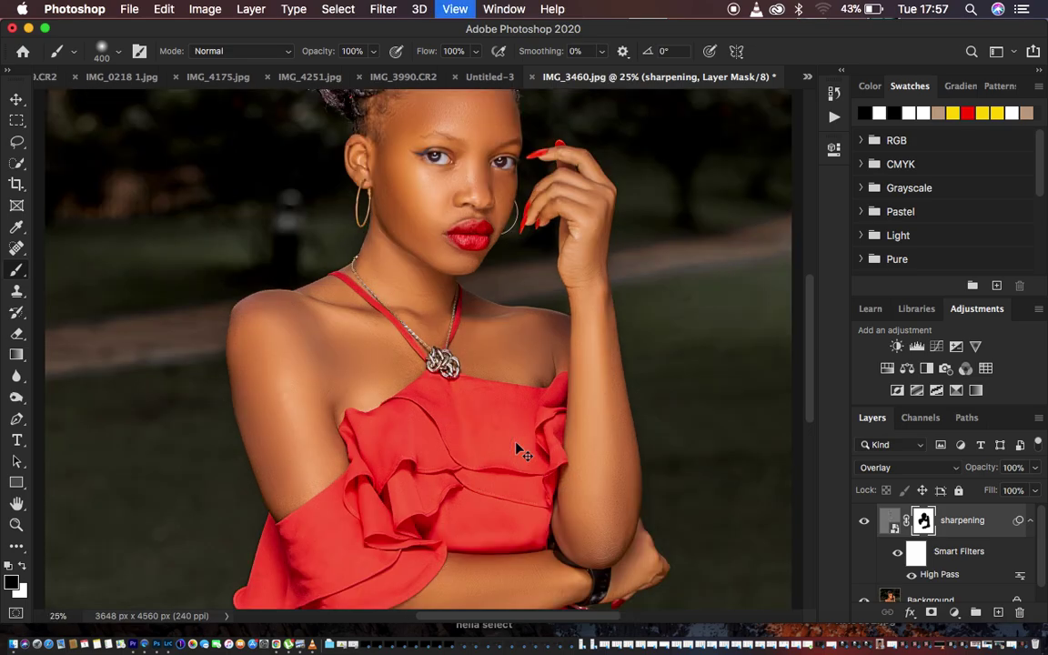
{"action": "left_click", "coordinate": [864, 523]}
{"action": "left_click", "coordinate": [865, 524]}
{"action": "left_click", "coordinate": [528, 335]}
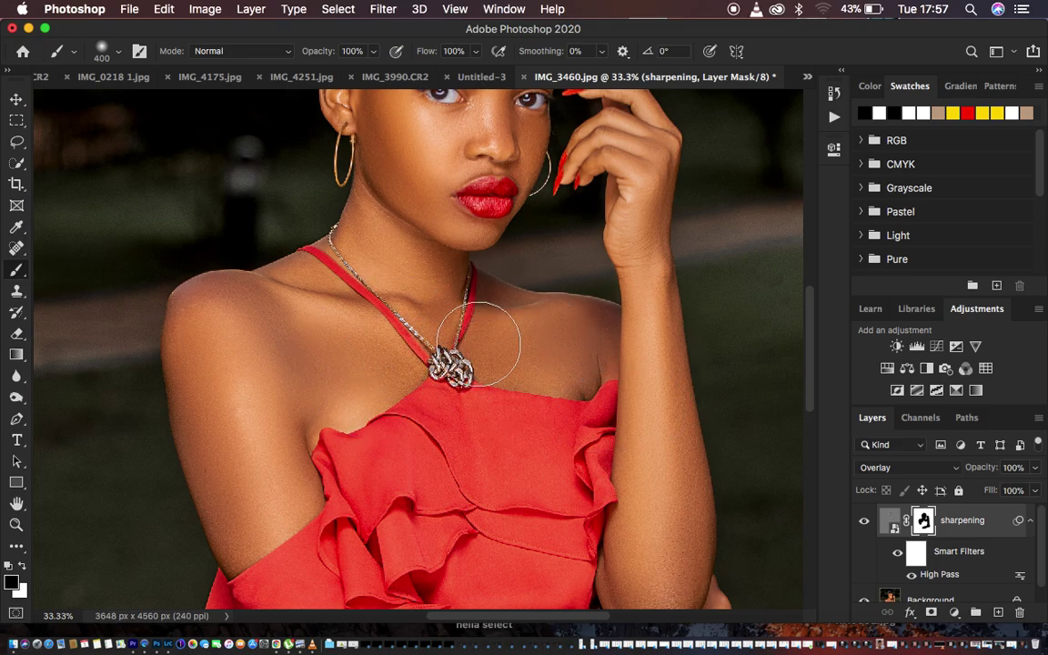
{"action": "left_click", "coordinate": [864, 522]}
{"action": "left_click", "coordinate": [864, 523]}
{"action": "left_click_drag", "start_coordinate": [806, 395], "coordinate": [807, 334]}
{"action": "left_click", "coordinate": [864, 523]}
{"action": "left_click", "coordinate": [864, 523]}
{"action": "left_click", "coordinate": [864, 523]}
{"action": "left_click", "coordinate": [865, 523]}
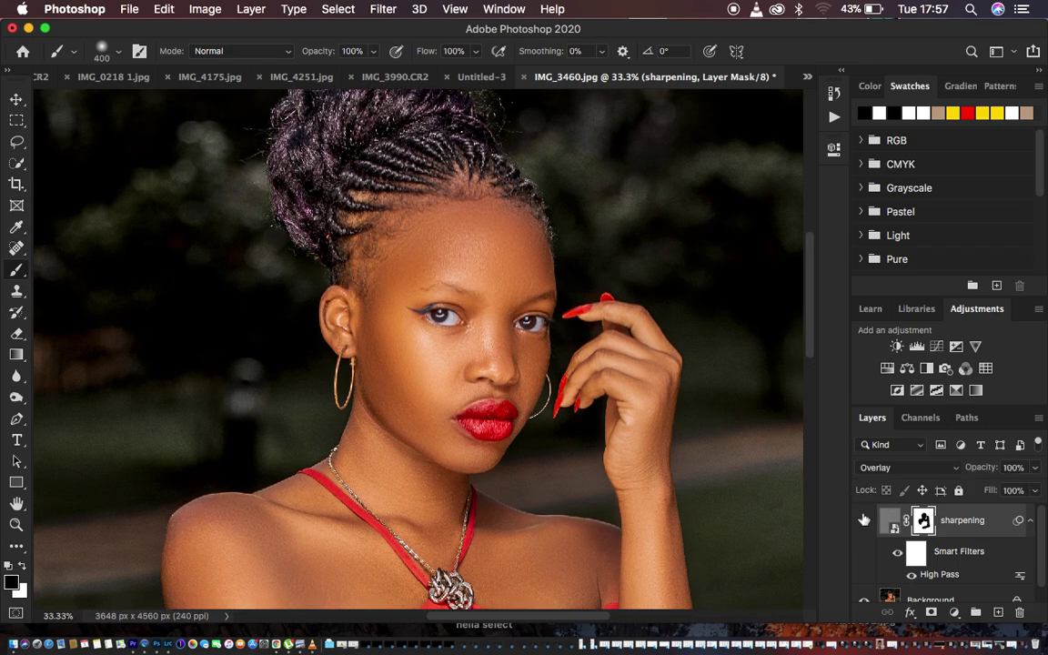
Duplicate the masked sharpening layer and select the copy's layer mask
{"action": "key", "text": "super+minus"}
{"action": "key", "text": "super+minus"}
{"action": "key", "text": "super+minus"}
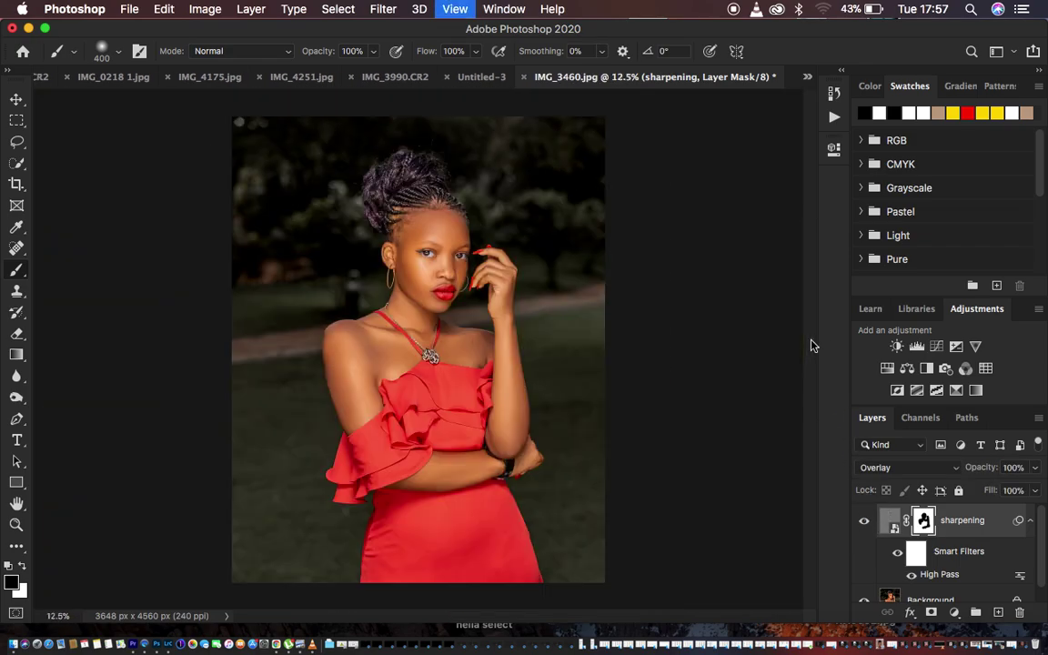
{"action": "key", "text": "super+equal"}
{"action": "key", "text": "super+equal"}
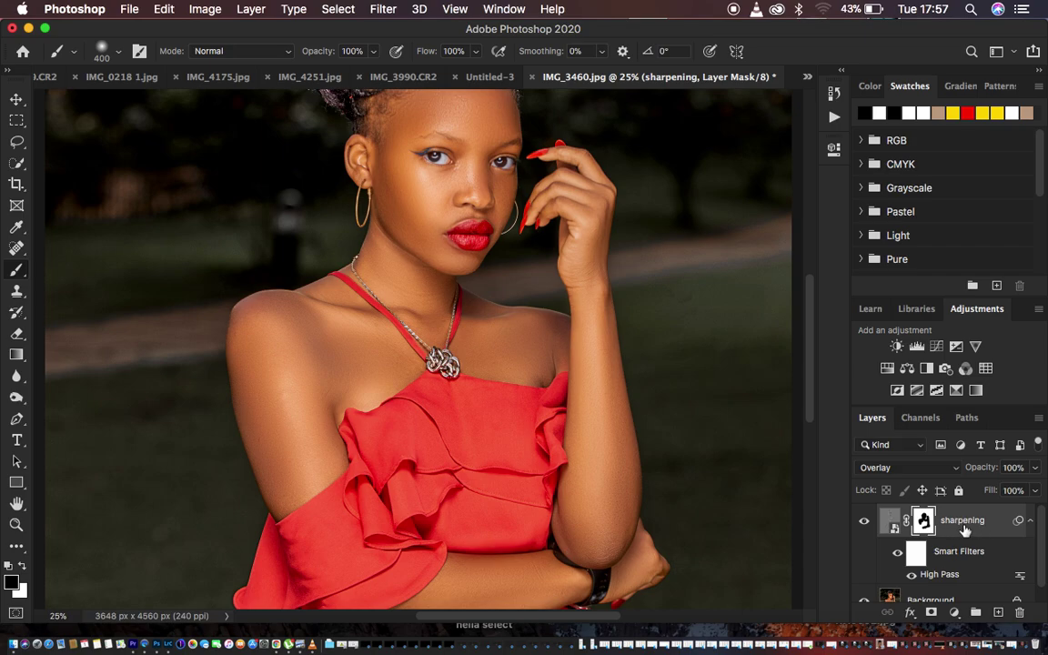
{"action": "key", "text": "super+j"}
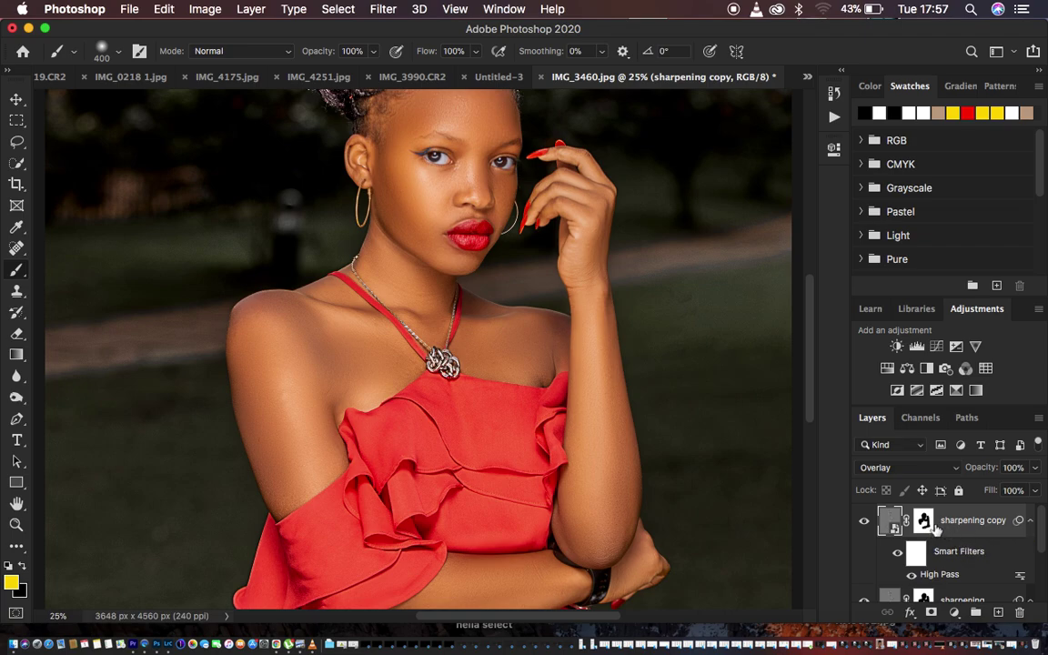
{"action": "left_click", "coordinate": [924, 521]}
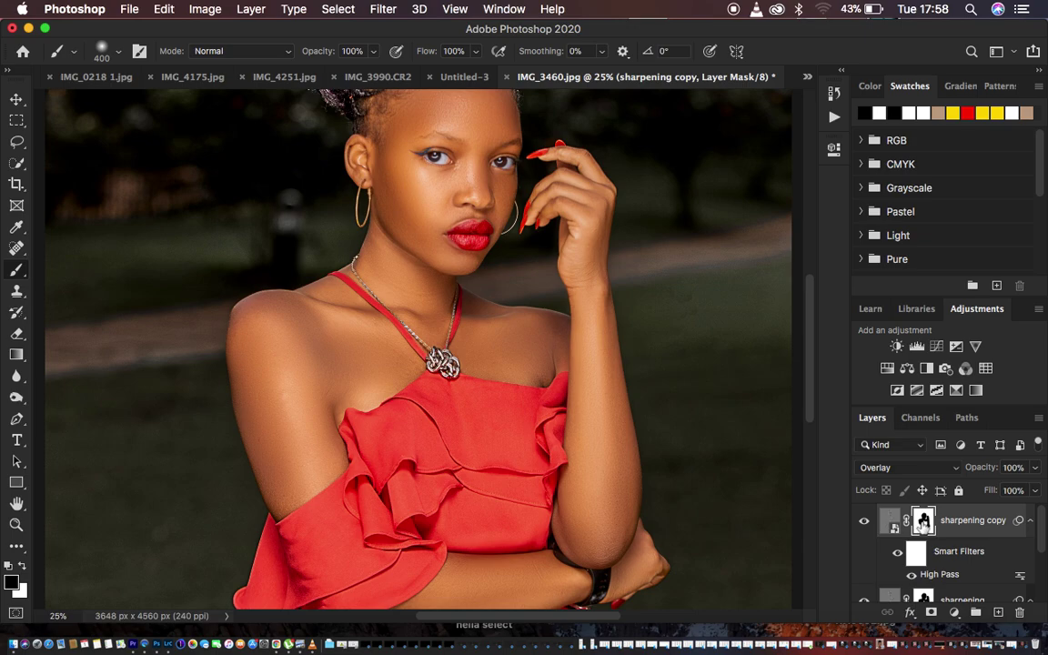
Replace the sharpening copy's layer mask with a new mask inverted to solid black
{"action": "right_click", "coordinate": [924, 521]}
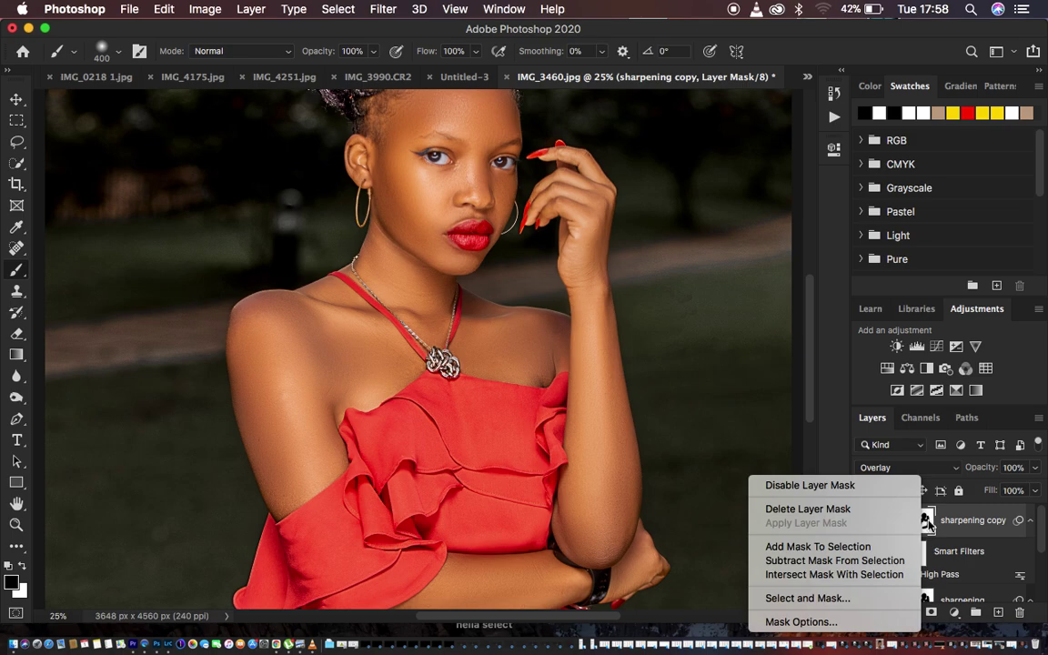
{"action": "left_click", "coordinate": [837, 512]}
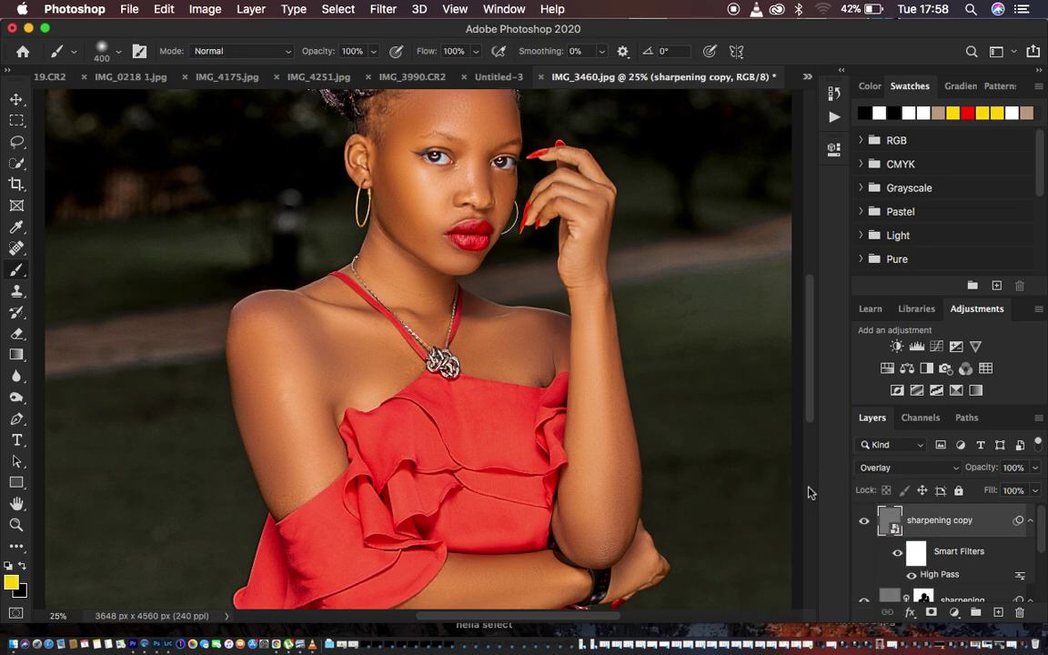
{"action": "key", "text": "super+minus"}
{"action": "key", "text": "super+minus"}
{"action": "key", "text": "super+plus"}
{"action": "key", "text": "super+plus"}
{"action": "left_click_drag", "start_coordinate": [810, 407], "coordinate": [812, 390]}
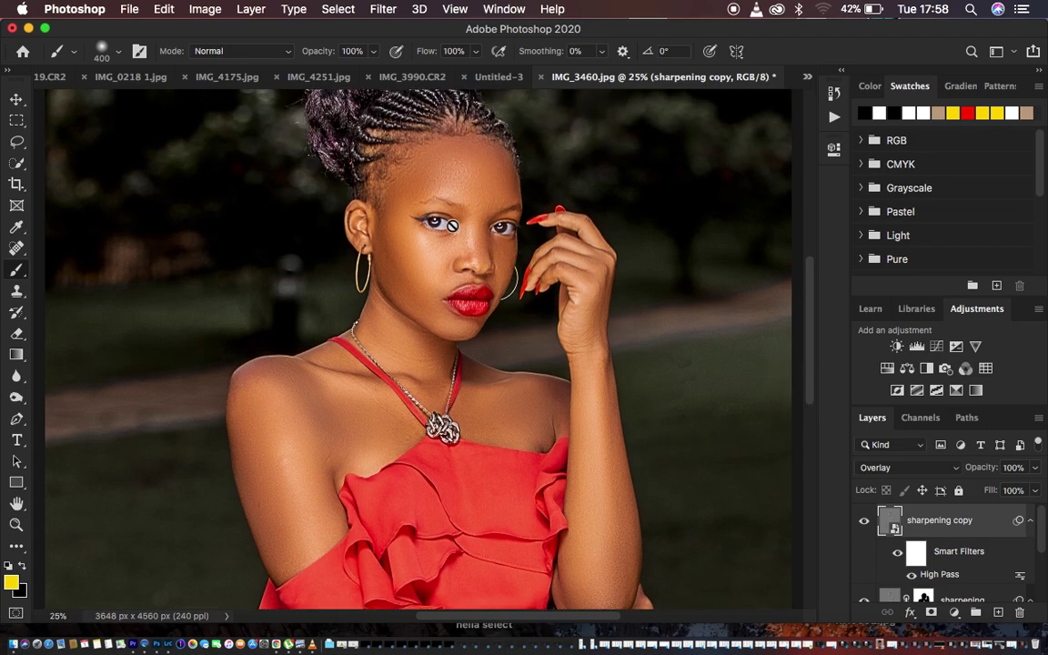
{"action": "left_click", "coordinate": [930, 614]}
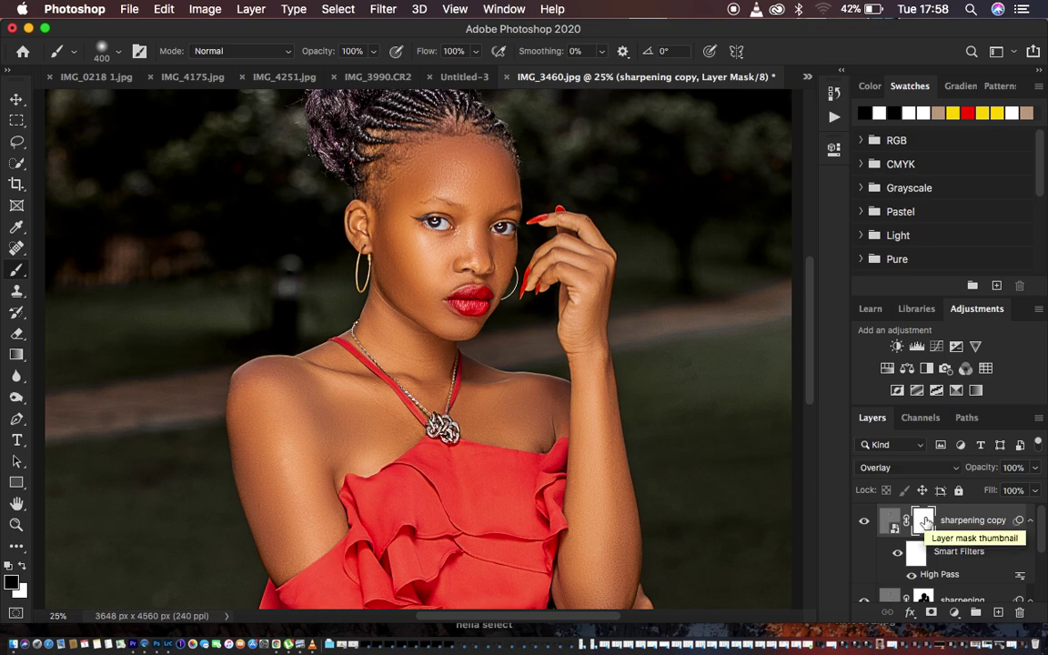
{"action": "key", "text": "super+i"}
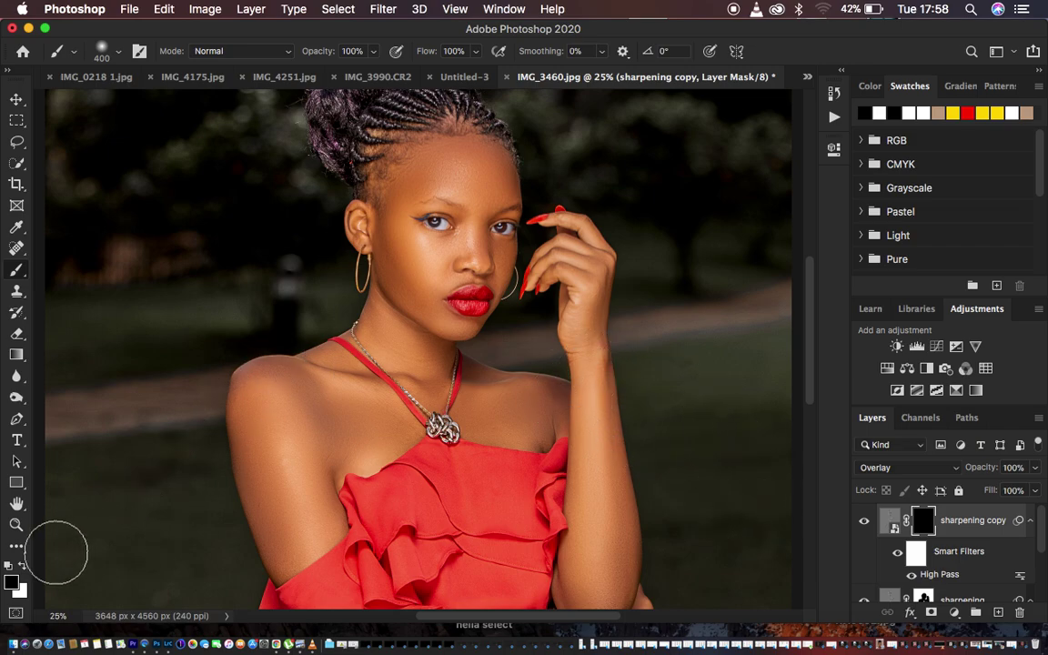
Shrink the brush to 50 px and paint white on the black mask over both eyes to reveal the extra sharpening there
{"action": "left_click", "coordinate": [22, 565]}
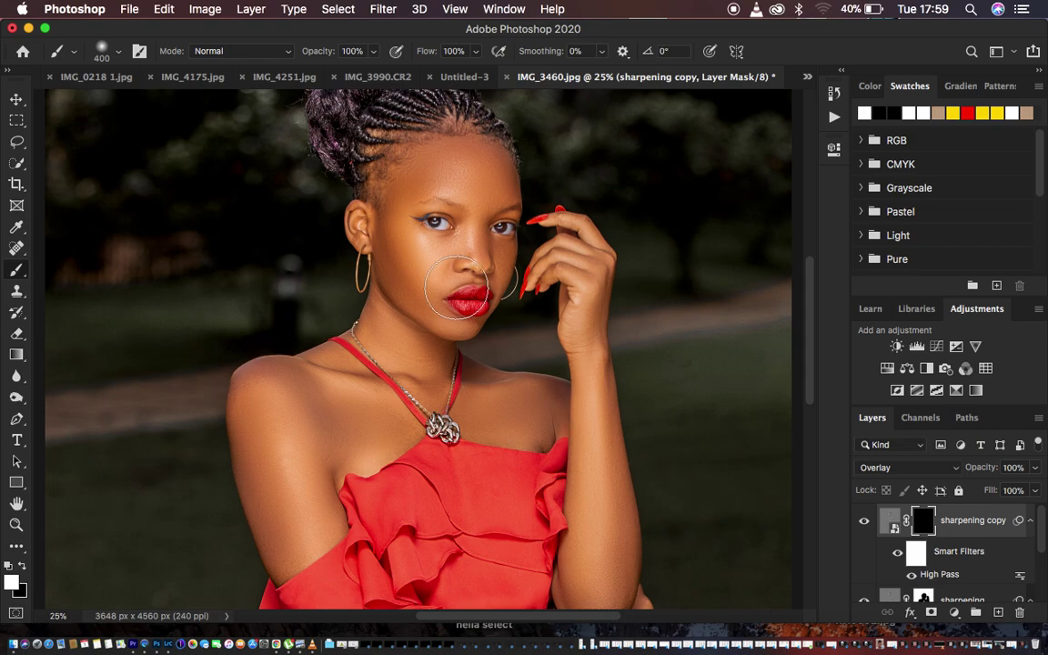
{"action": "key", "text": "super+plus"}
{"action": "key", "text": "super+plus"}
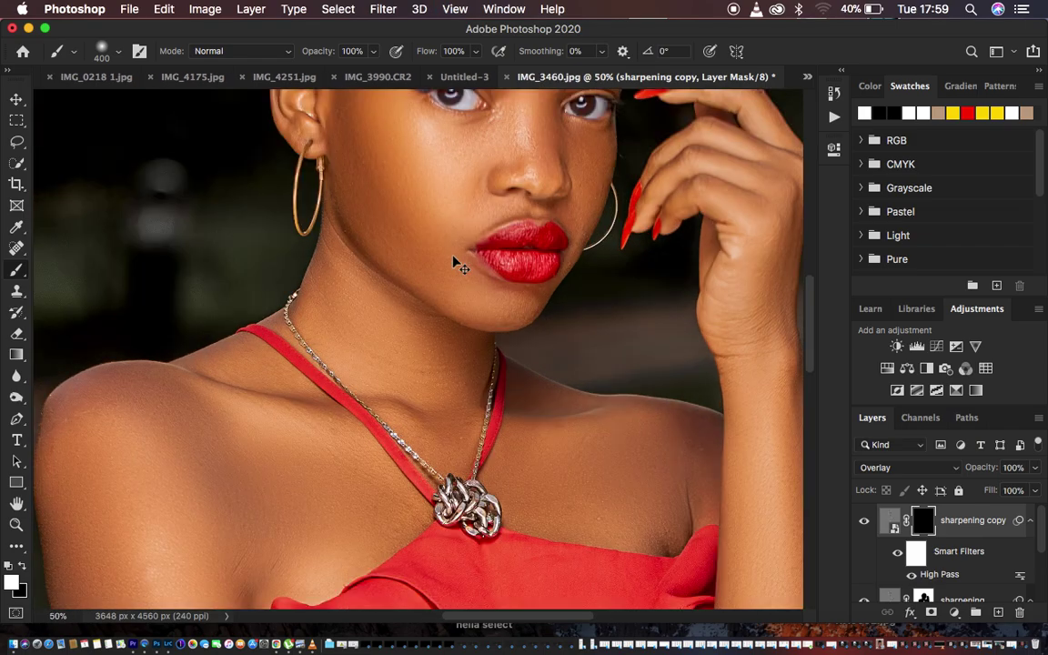
{"action": "scroll", "coordinate": [639, 267], "scroll_direction": "up", "scroll_amount": 5}
{"action": "key", "text": "bracketleft"}
{"action": "key", "text": "bracketleft"}
{"action": "key", "text": "bracketleft"}
{"action": "key", "text": "bracketleft"}
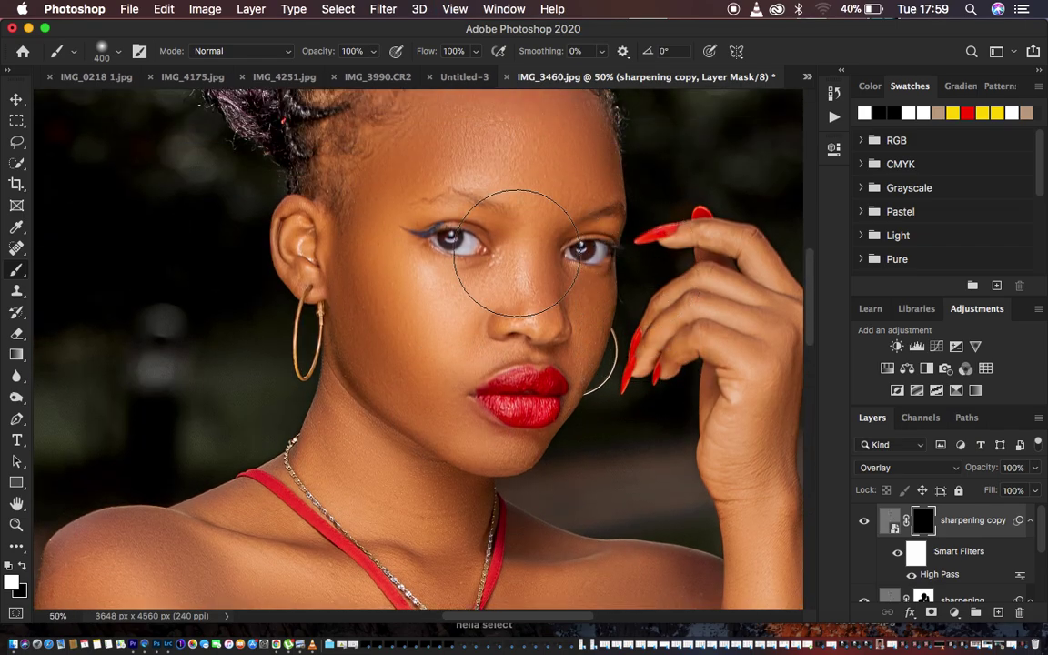
{"action": "key", "text": "alt+0"}
{"action": "key", "text": "bracketleft"}
{"action": "key", "text": "bracketleft"}
{"action": "key", "text": "bracketleft"}
{"action": "key", "text": "bracketleft"}
{"action": "key", "text": "bracketleft"}
{"action": "key", "text": "bracketleft"}
{"action": "key", "text": "bracketleft"}
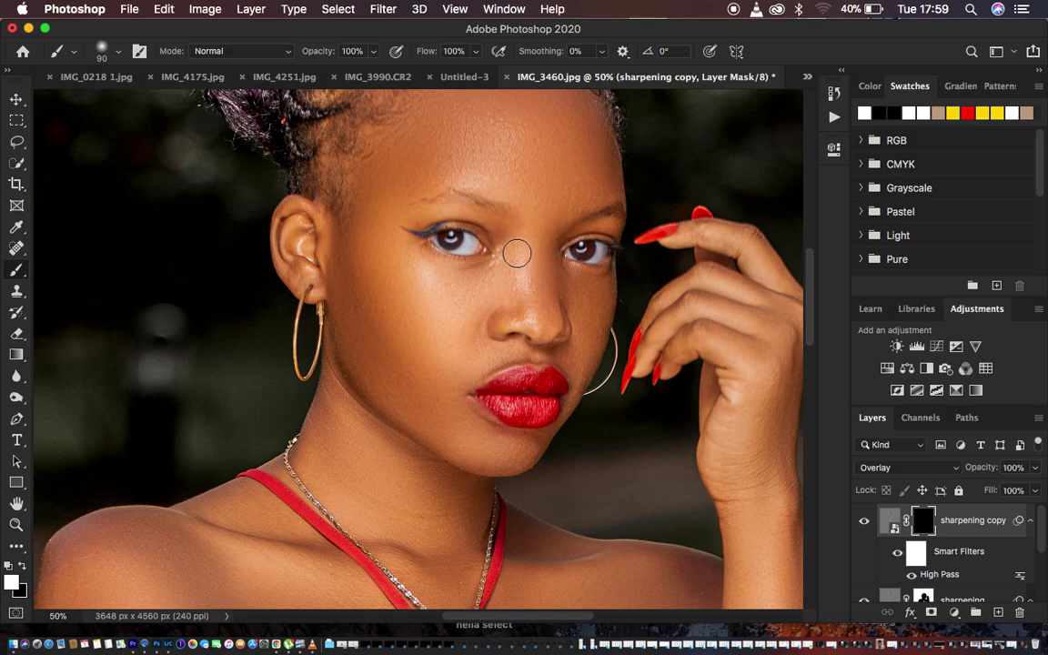
{"action": "left_click_drag", "start_coordinate": [431, 237], "coordinate": [456, 241]}
{"action": "mouse_move", "coordinate": [440, 243]}
{"action": "left_mouse_down"}
{"action": "mouse_move", "coordinate": [438, 232]}
{"action": "mouse_move", "coordinate": [463, 243]}
{"action": "mouse_move", "coordinate": [426, 233]}
{"action": "mouse_move", "coordinate": [468, 244]}
{"action": "mouse_move", "coordinate": [418, 232]}
{"action": "left_mouse_up"}
{"action": "mouse_move", "coordinate": [592, 248]}
{"action": "left_mouse_down"}
{"action": "mouse_move", "coordinate": [580, 220]}
{"action": "mouse_move", "coordinate": [599, 211]}
{"action": "mouse_move", "coordinate": [619, 214]}
{"action": "mouse_move", "coordinate": [592, 218]}
{"action": "left_mouse_up"}
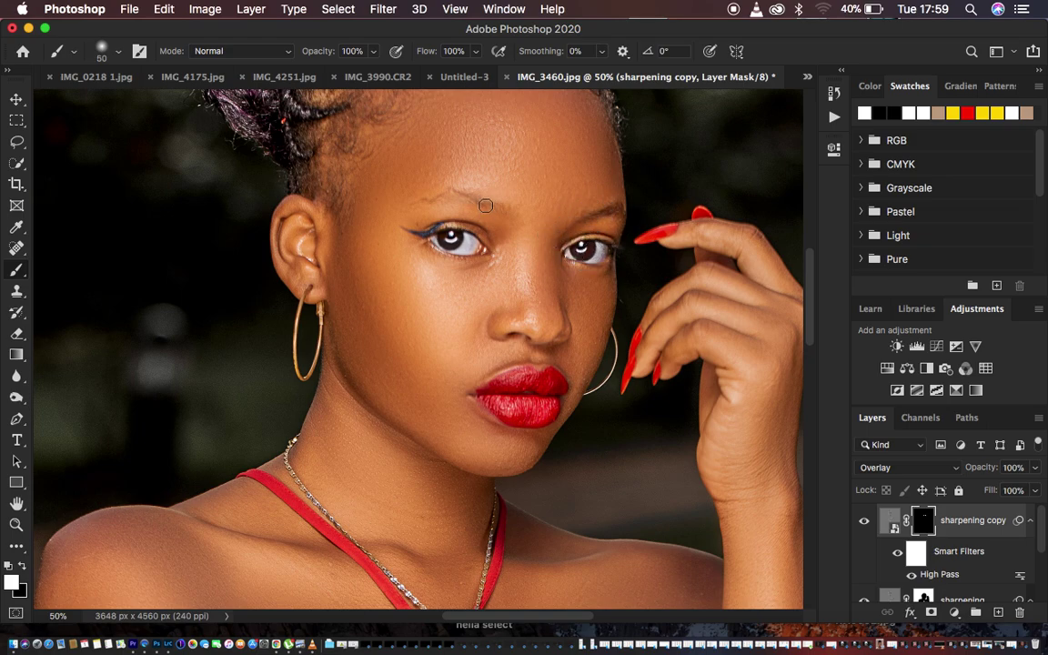
Paint white on the mask over the eyebrow and eyeliner, and over the lips with a 60 px brush
{"action": "mouse_move", "coordinate": [423, 203]}
{"action": "left_mouse_down"}
{"action": "mouse_move", "coordinate": [449, 194]}
{"action": "mouse_move", "coordinate": [500, 210]}
{"action": "left_mouse_up"}
{"action": "mouse_move", "coordinate": [408, 229]}
{"action": "left_mouse_down"}
{"action": "mouse_move", "coordinate": [444, 227]}
{"action": "mouse_move", "coordinate": [486, 247]}
{"action": "mouse_move", "coordinate": [428, 248]}
{"action": "mouse_move", "coordinate": [450, 238]}
{"action": "left_mouse_up"}
{"action": "key", "text": "bracketright"}
{"action": "key", "text": "bracketright"}
{"action": "mouse_move", "coordinate": [510, 394]}
{"action": "left_mouse_down"}
{"action": "mouse_move", "coordinate": [545, 379]}
{"action": "mouse_move", "coordinate": [554, 394]}
{"action": "mouse_move", "coordinate": [538, 408]}
{"action": "mouse_move", "coordinate": [498, 398]}
{"action": "mouse_move", "coordinate": [527, 416]}
{"action": "mouse_move", "coordinate": [547, 411]}
{"action": "mouse_move", "coordinate": [544, 388]}
{"action": "mouse_move", "coordinate": [514, 386]}
{"action": "mouse_move", "coordinate": [553, 377]}
{"action": "mouse_move", "coordinate": [557, 396]}
{"action": "mouse_move", "coordinate": [537, 416]}
{"action": "mouse_move", "coordinate": [490, 395]}
{"action": "mouse_move", "coordinate": [551, 378]}
{"action": "mouse_move", "coordinate": [554, 400]}
{"action": "mouse_move", "coordinate": [534, 409]}
{"action": "mouse_move", "coordinate": [481, 397]}
{"action": "mouse_move", "coordinate": [510, 408]}
{"action": "mouse_move", "coordinate": [507, 389]}
{"action": "mouse_move", "coordinate": [549, 375]}
{"action": "mouse_move", "coordinate": [557, 407]}
{"action": "mouse_move", "coordinate": [529, 420]}
{"action": "mouse_move", "coordinate": [486, 397]}
{"action": "mouse_move", "coordinate": [550, 378]}
{"action": "mouse_move", "coordinate": [554, 397]}
{"action": "mouse_move", "coordinate": [536, 413]}
{"action": "mouse_move", "coordinate": [487, 396]}
{"action": "mouse_move", "coordinate": [504, 406]}
{"action": "mouse_move", "coordinate": [539, 398]}
{"action": "mouse_move", "coordinate": [547, 381]}
{"action": "mouse_move", "coordinate": [552, 403]}
{"action": "mouse_move", "coordinate": [523, 408]}
{"action": "mouse_move", "coordinate": [490, 391]}
{"action": "mouse_move", "coordinate": [551, 375]}
{"action": "mouse_move", "coordinate": [557, 394]}
{"action": "mouse_move", "coordinate": [525, 414]}
{"action": "left_mouse_up"}
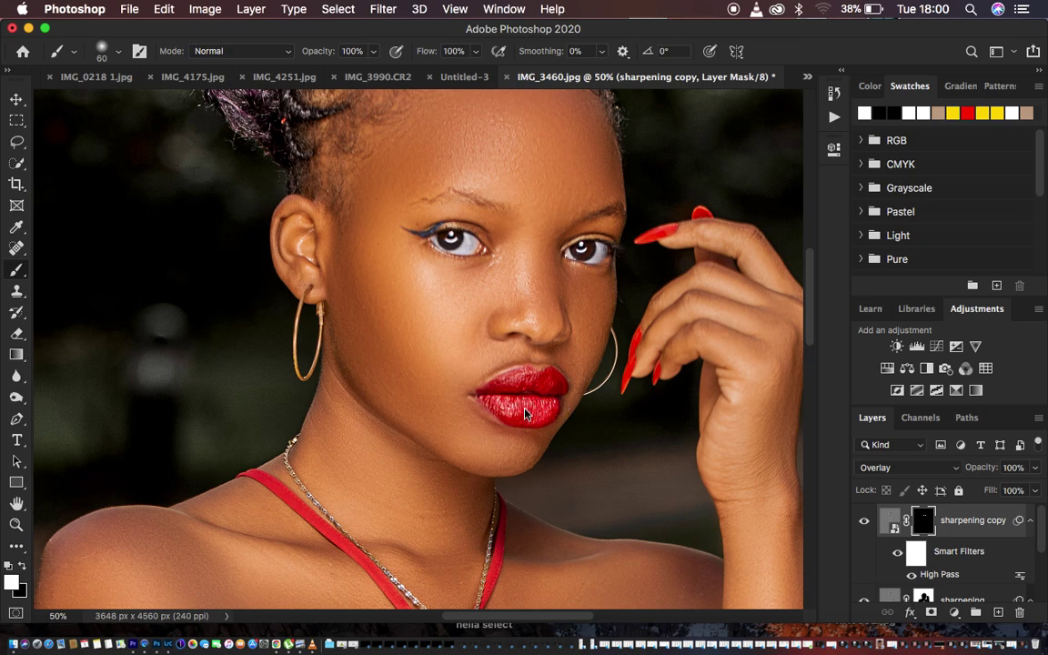
Duplicate the sharpening copy layer and set the duplicate's High Pass radius to 2.4 pixels
{"action": "key", "text": "super+minus"}
{"action": "key", "text": "super+plus"}
{"action": "key", "text": "super+j"}
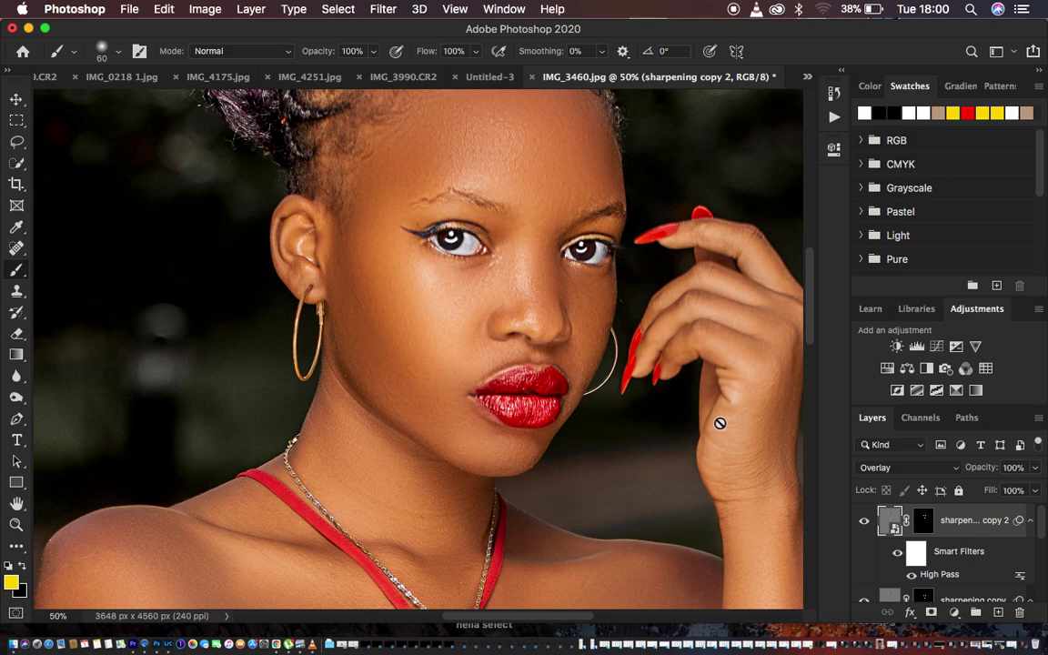
{"action": "double_click", "coordinate": [942, 575]}
{"action": "left_click_drag", "start_coordinate": [639, 363], "coordinate": [608, 362]}
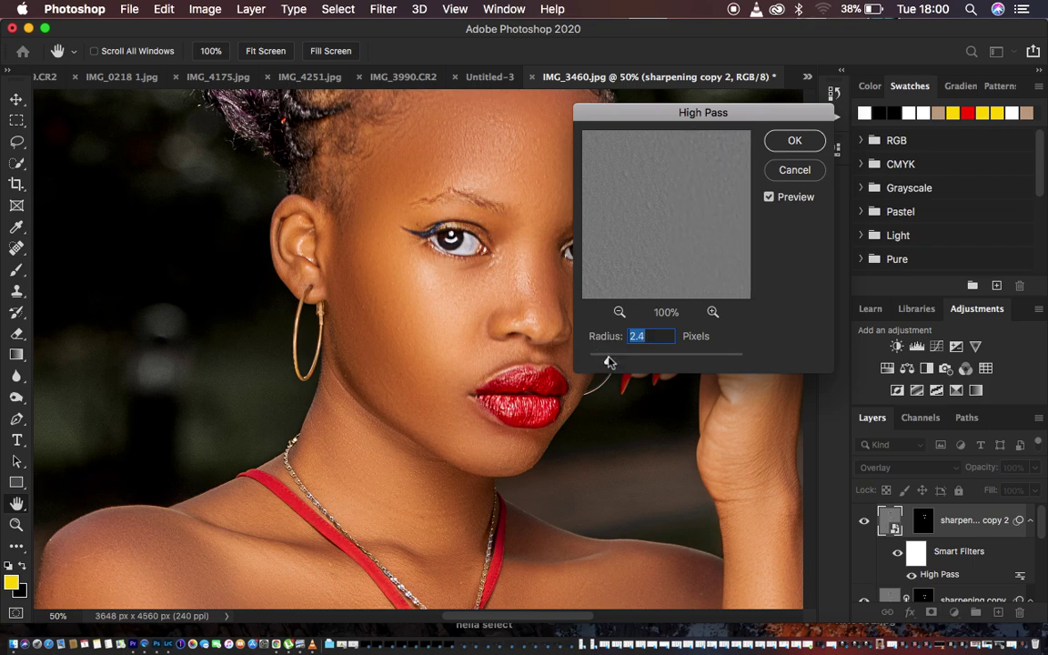
{"action": "left_click", "coordinate": [792, 143]}
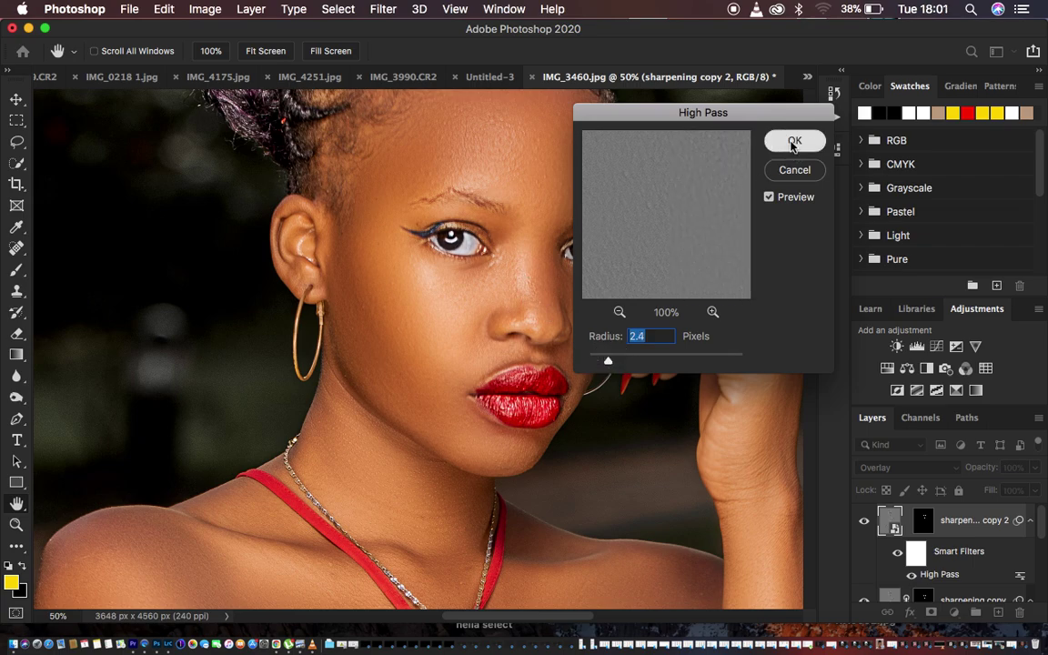
{"action": "key", "text": "b"}
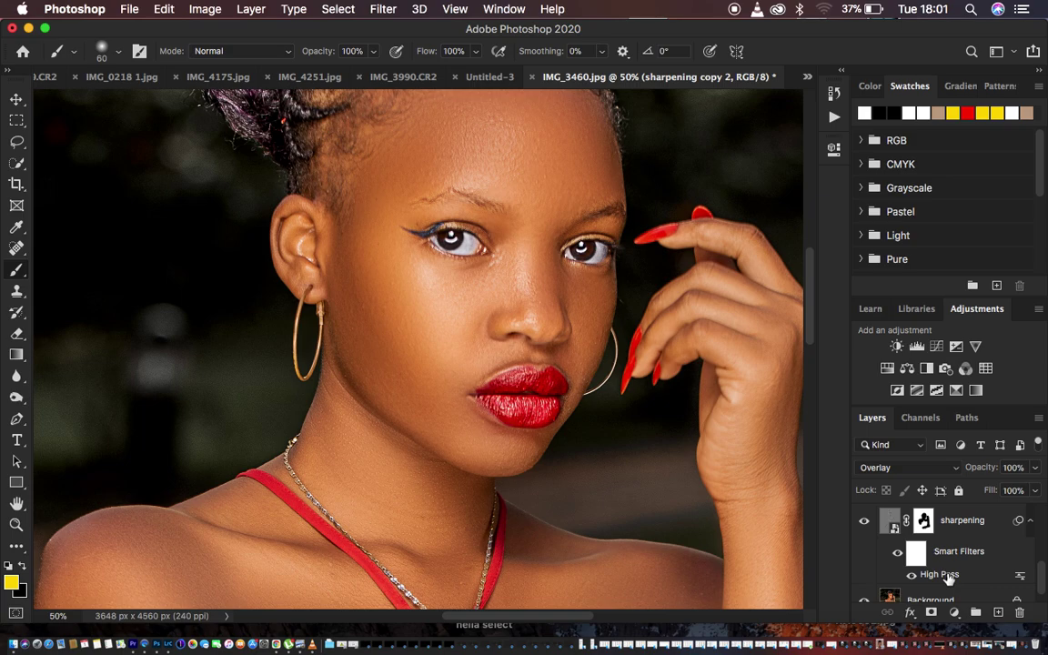
Set the High Pass radius of the original sharpening layer to 6.6 pixels
{"action": "key", "text": "super+minus"}
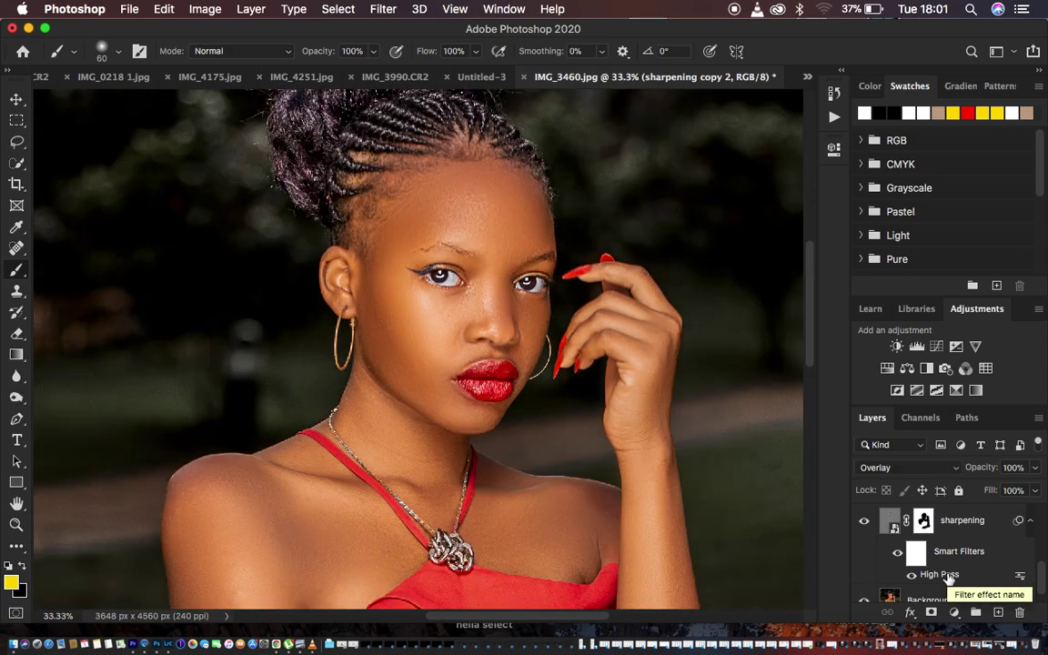
{"action": "double_click", "coordinate": [941, 575]}
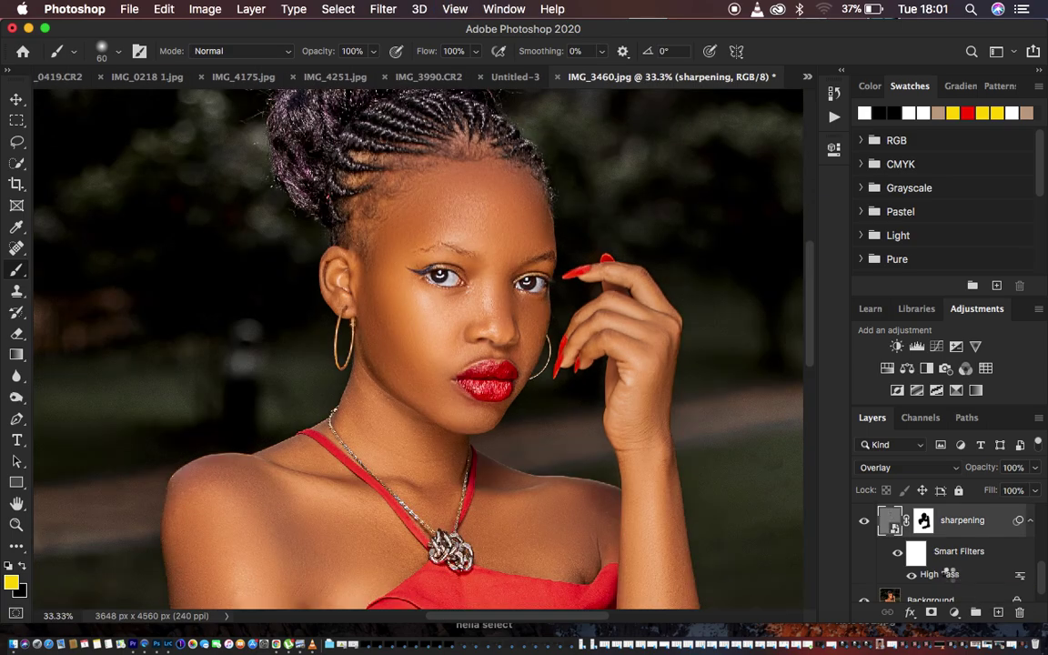
{"action": "left_click_drag", "start_coordinate": [636, 356], "coordinate": [637, 364]}
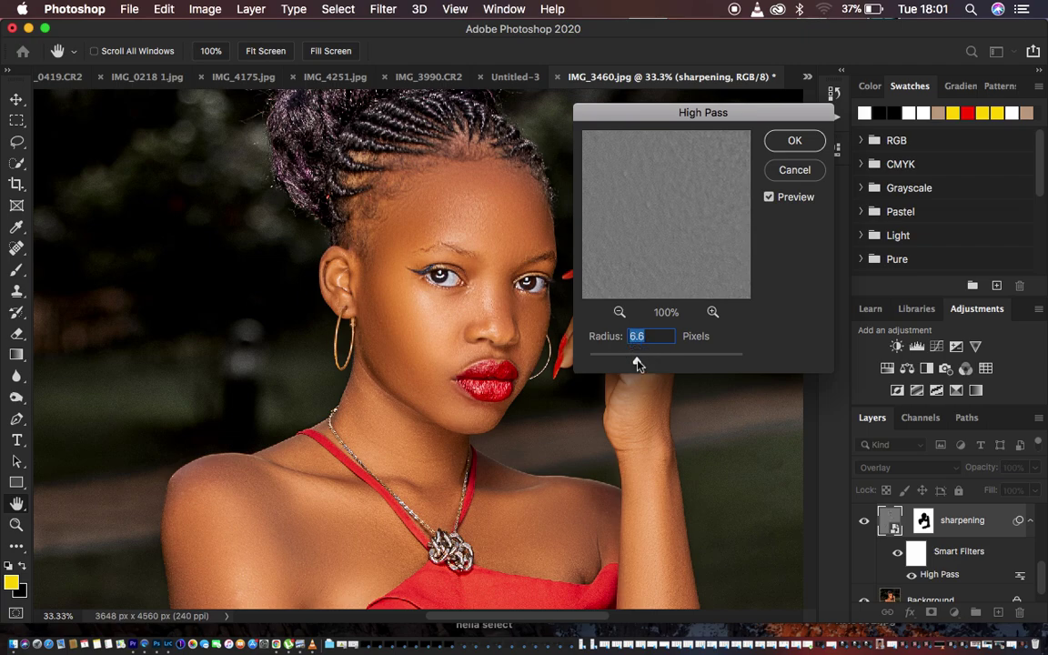
{"action": "left_click", "coordinate": [794, 142]}
{"action": "key", "text": "b"}
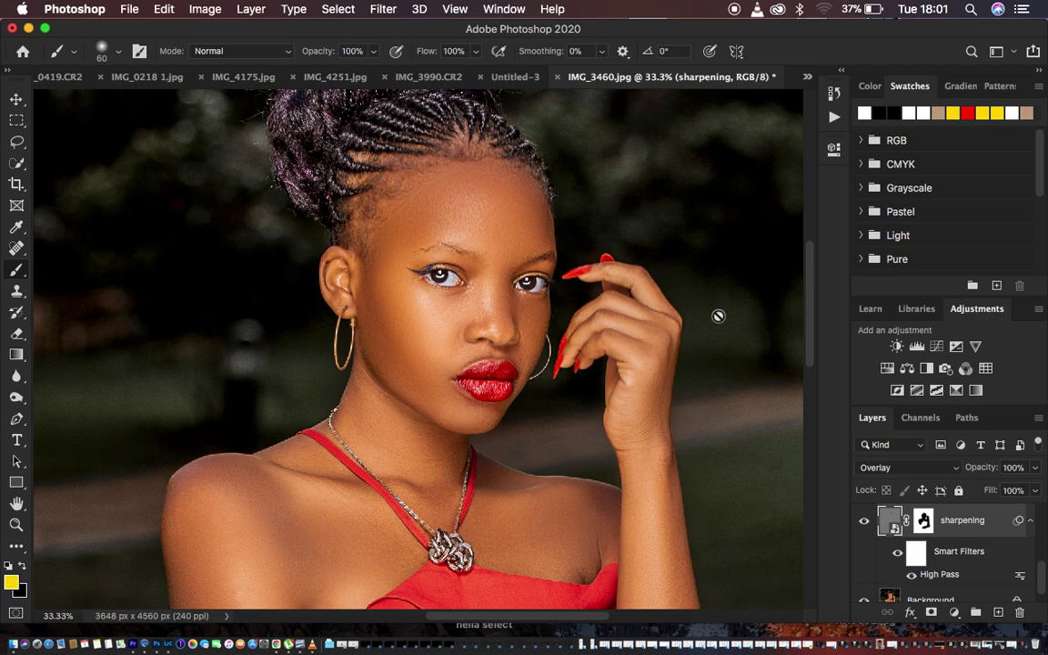
Group all the sharpening layers, from sharpening copy 2 down to the original sharpening layer
{"action": "key", "text": "super+minus"}
{"action": "key", "text": "super+minus"}
{"action": "key", "text": "super+minus"}
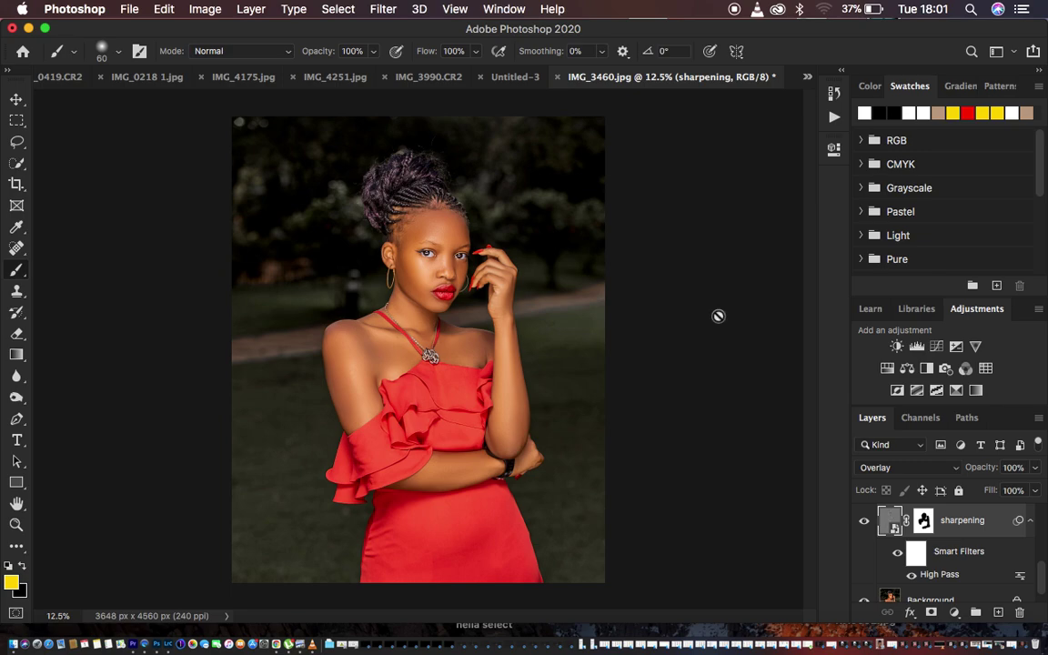
{"action": "key", "text": "super+j"}
{"action": "key", "text": "super+j"}
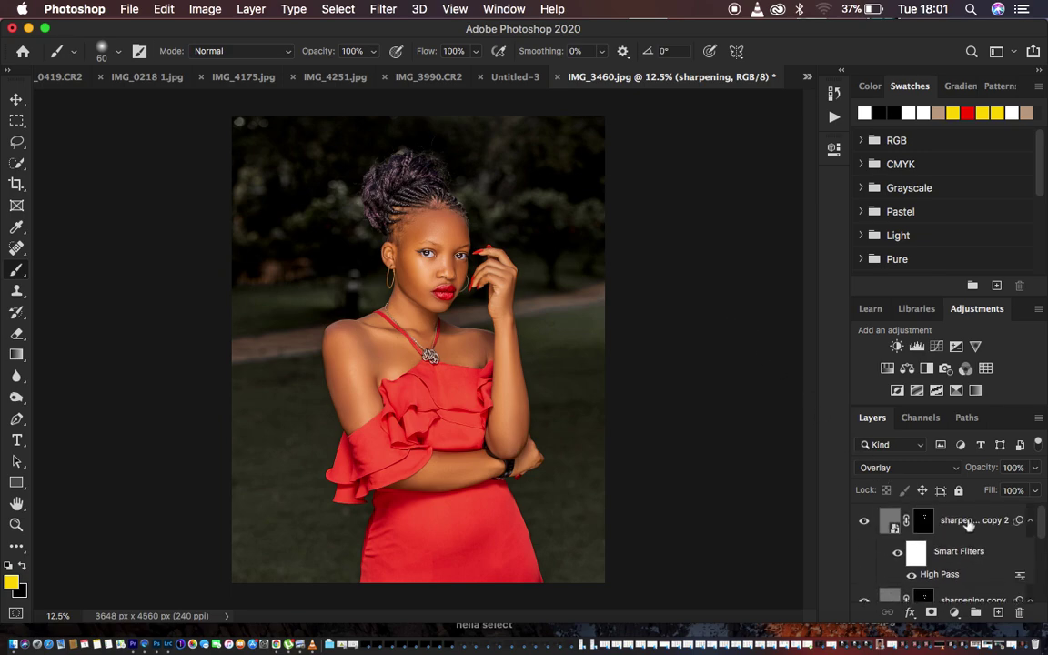
{"action": "left_click", "coordinate": [987, 525]}
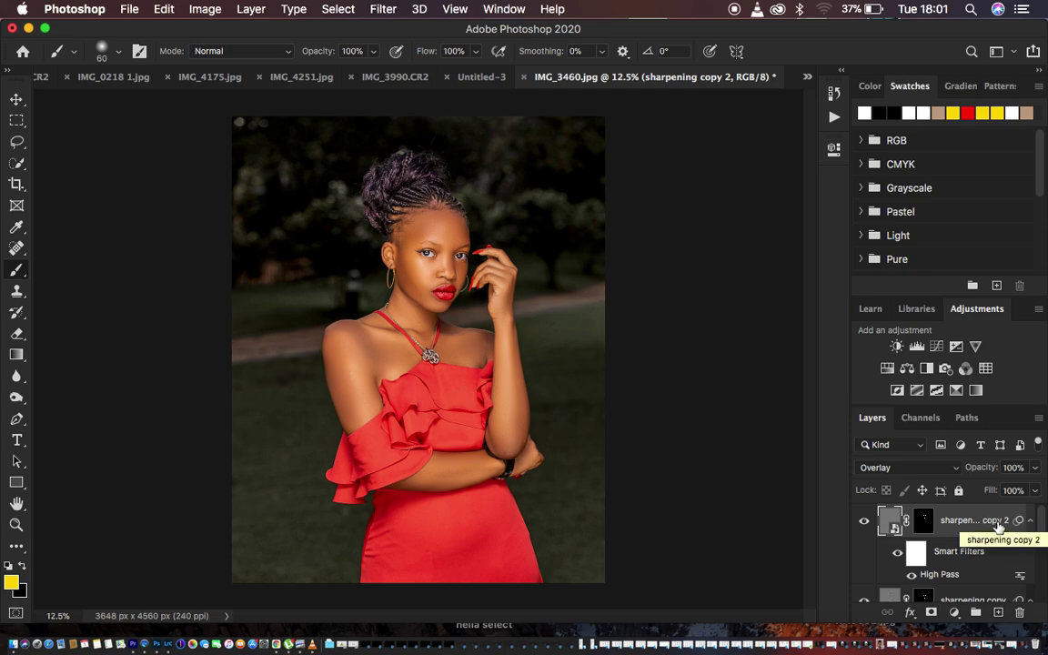
{"action": "scroll", "coordinate": [1017, 570], "scroll_direction": "down", "scroll_amount": 3}
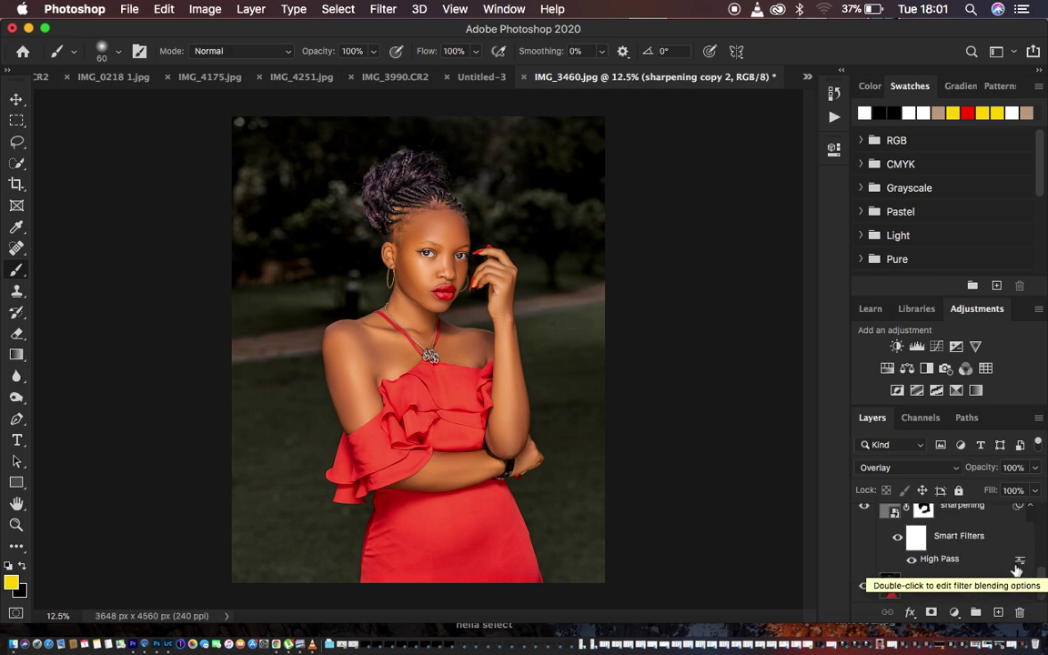
{"action": "scroll", "coordinate": [1014, 539], "scroll_direction": "up", "scroll_amount": 1}
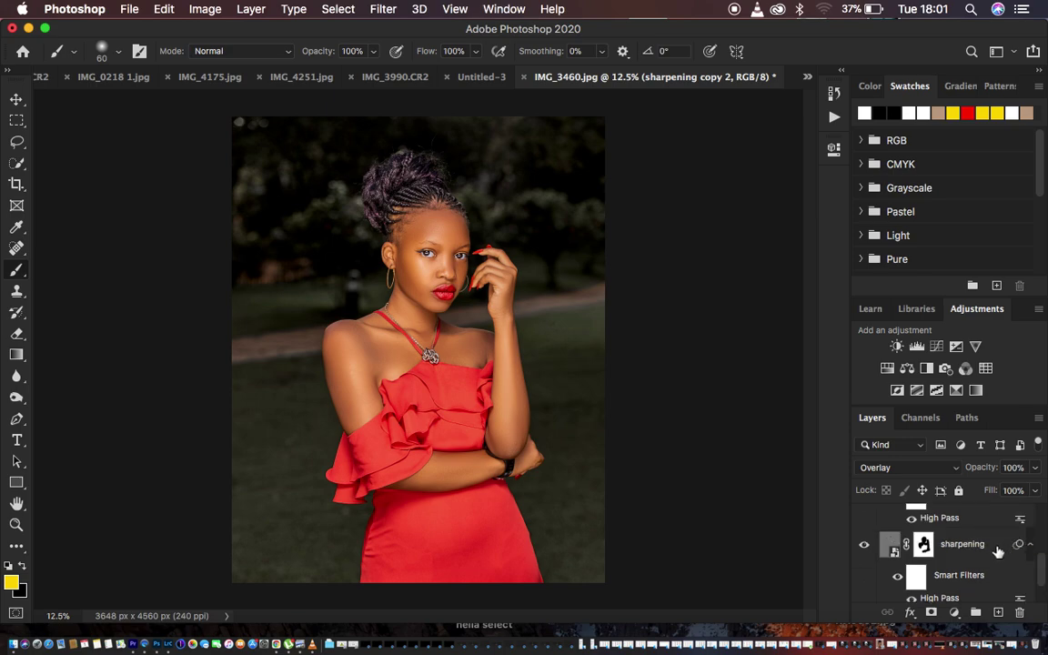
{"action": "left_click", "coordinate": [998, 551]}
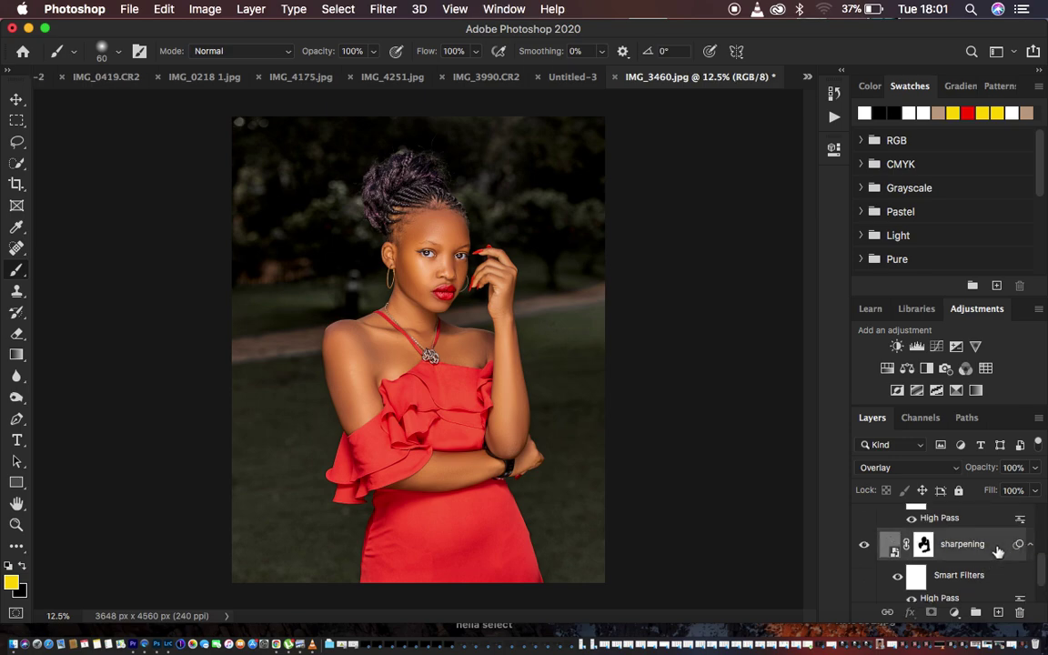
{"action": "key", "text": "super+g"}
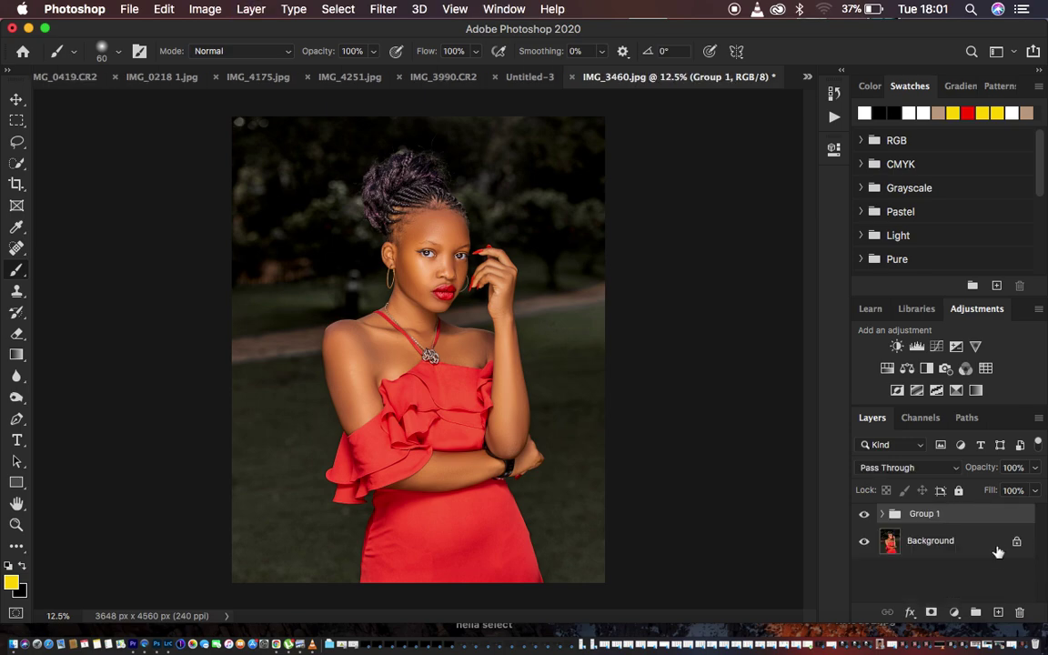
Rename the new layer group as SHARPENING
{"action": "double_click", "coordinate": [925, 514]}
{"action": "type", "text": "SHARPENING"}
{"action": "key", "text": "Return"}
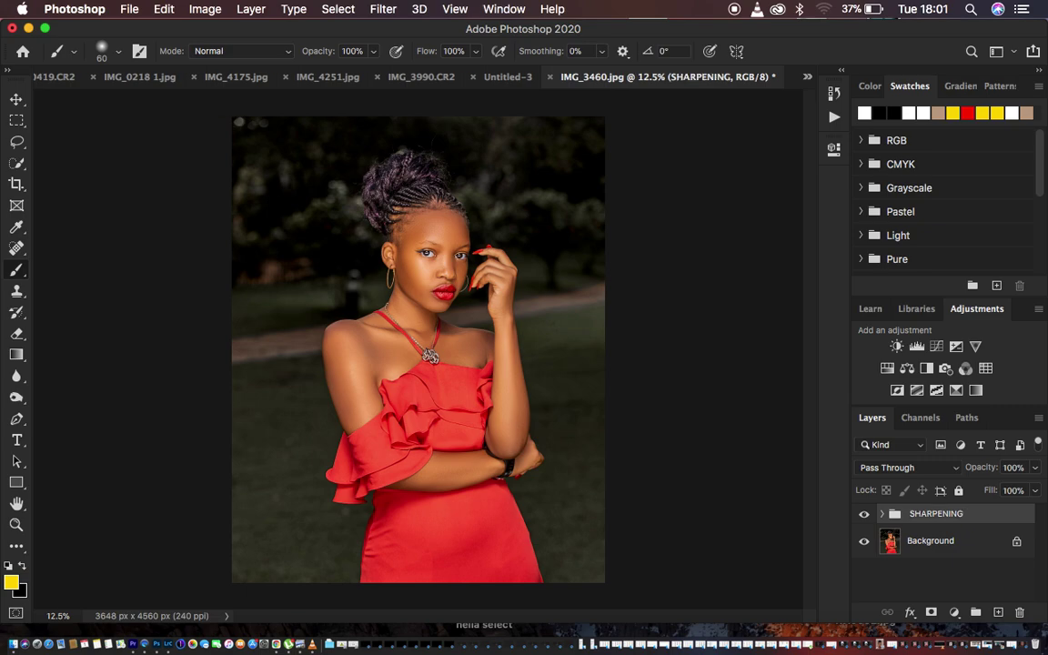
Toggle the SHARPENING group's visibility to compare the whole photo with and without the sharpening
{"action": "left_click", "coordinate": [865, 515]}
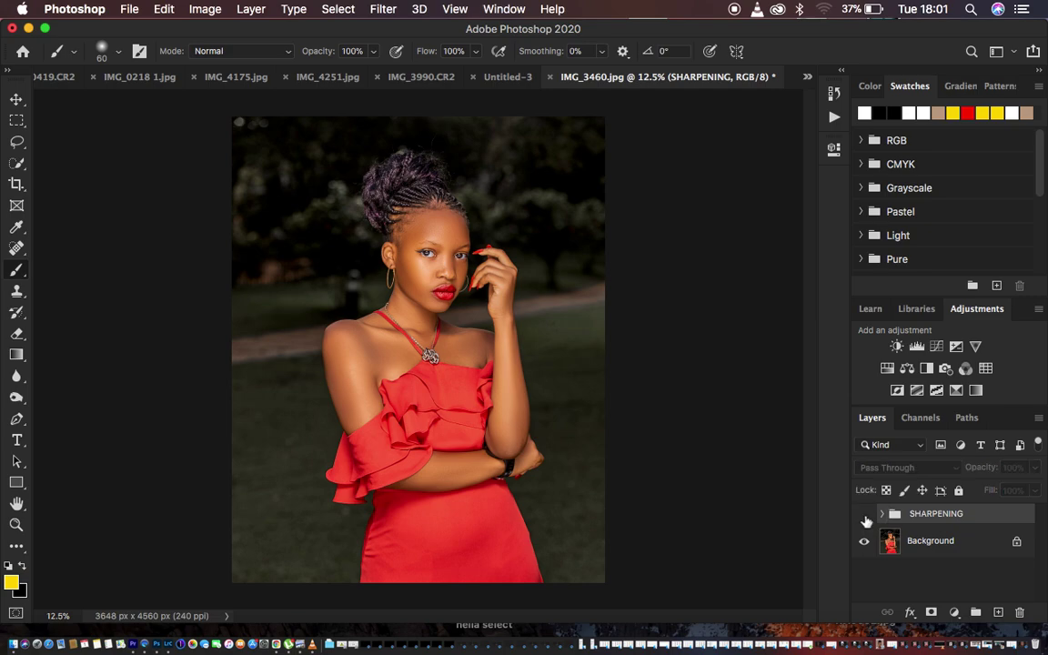
{"action": "left_click", "coordinate": [865, 516]}
{"action": "left_click", "coordinate": [865, 516]}
{"action": "left_click", "coordinate": [865, 516]}
{"action": "left_click", "coordinate": [865, 516]}
{"action": "left_click", "coordinate": [865, 516]}
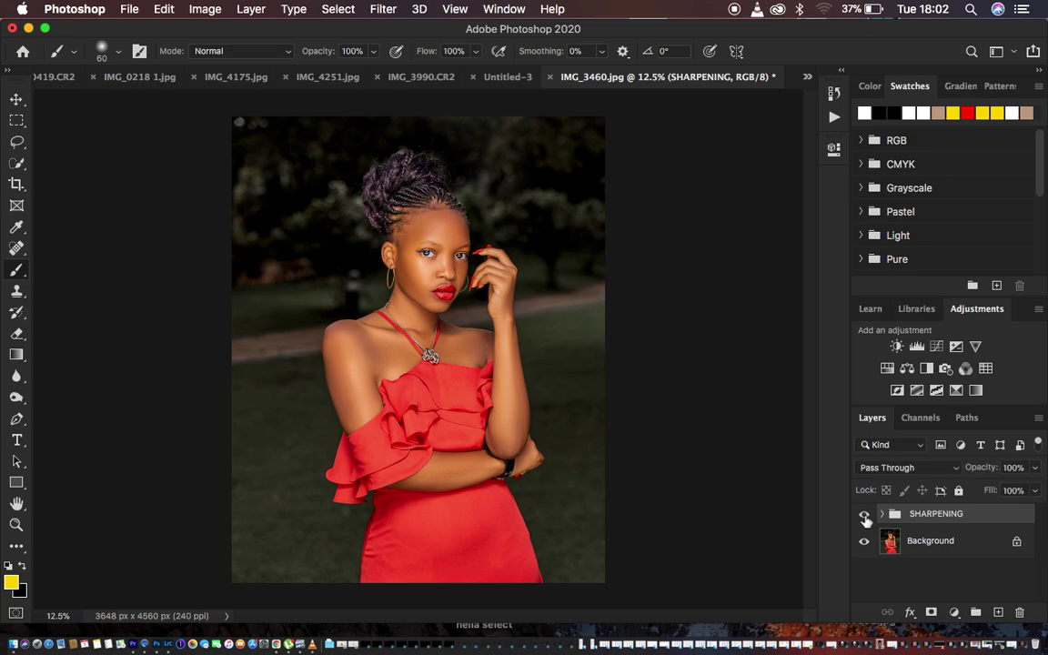
Compare the dress and necklace up close with the SHARPENING group hidden and shown
{"action": "key", "text": "super+plus"}
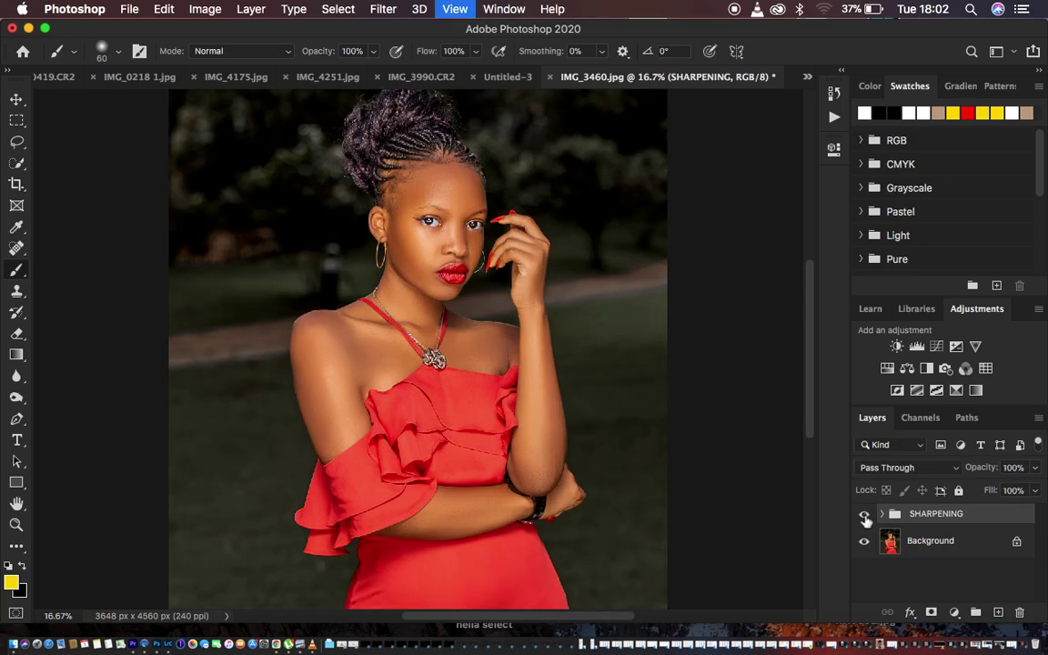
{"action": "key", "text": "super+plus"}
{"action": "key", "text": "super+plus"}
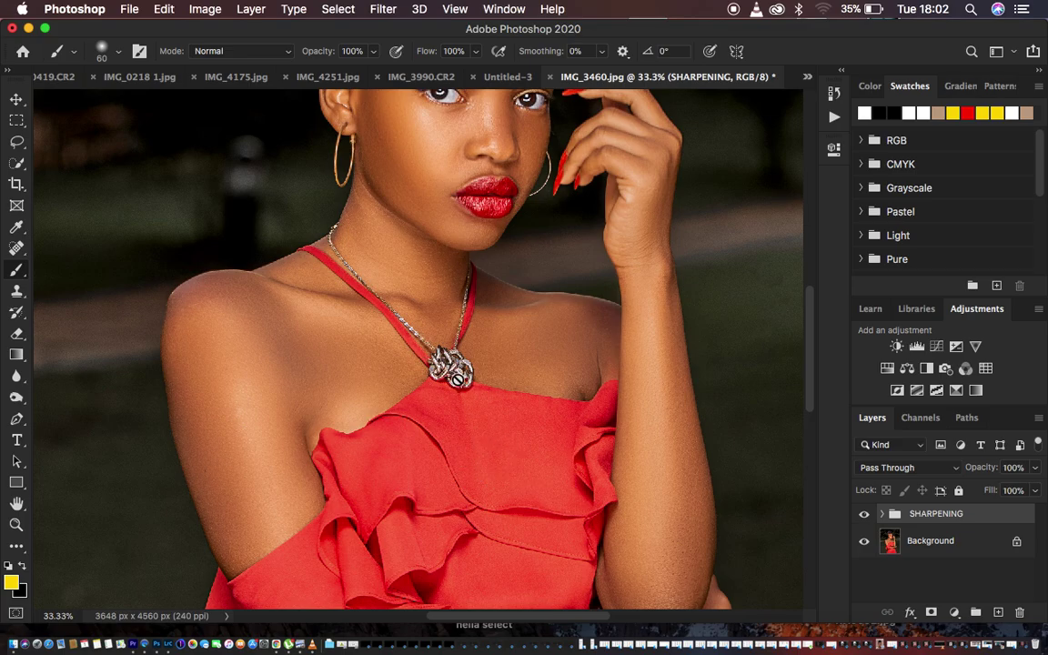
{"action": "left_click", "coordinate": [869, 513]}
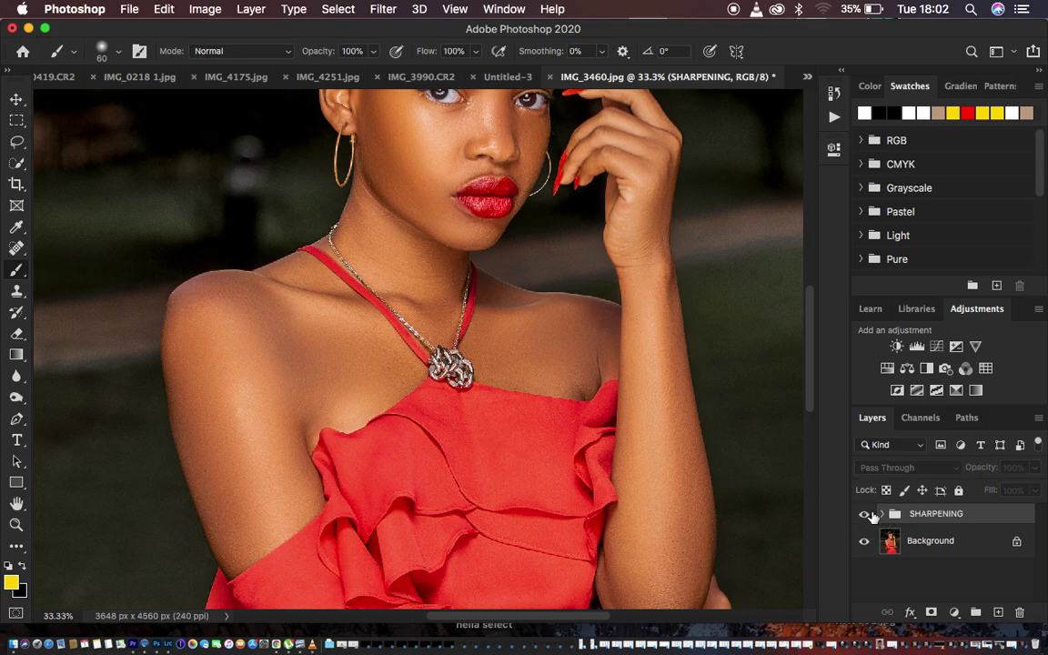
{"action": "left_click", "coordinate": [865, 514]}
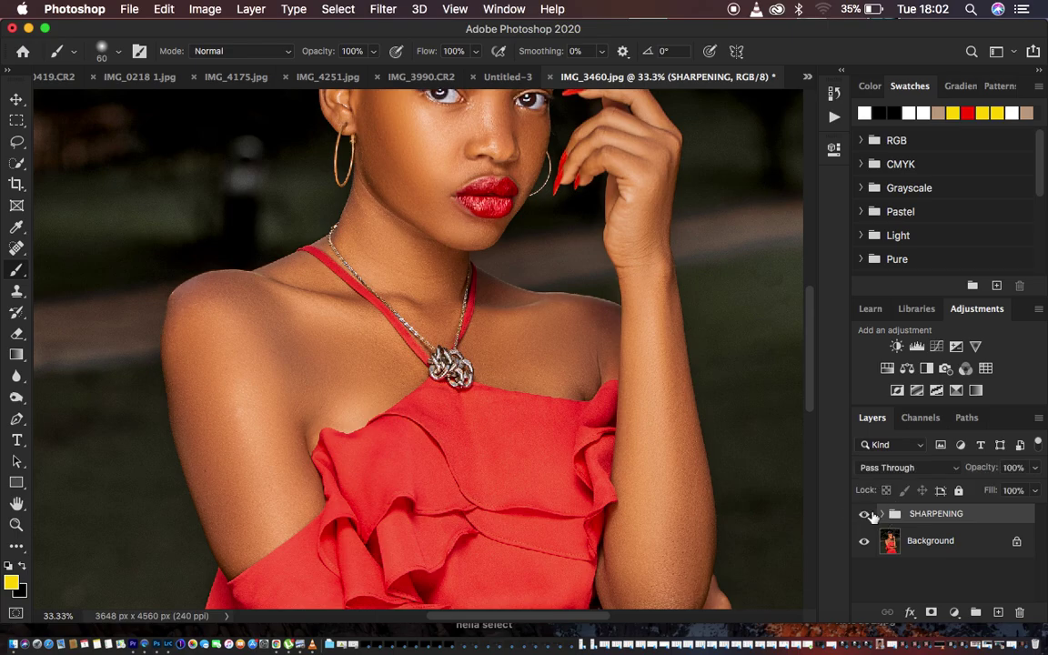
Compare the face and braided hair up close with the SHARPENING group hidden and shown, and return to the full photo
{"action": "left_click_drag", "start_coordinate": [808, 358], "coordinate": [806, 289]}
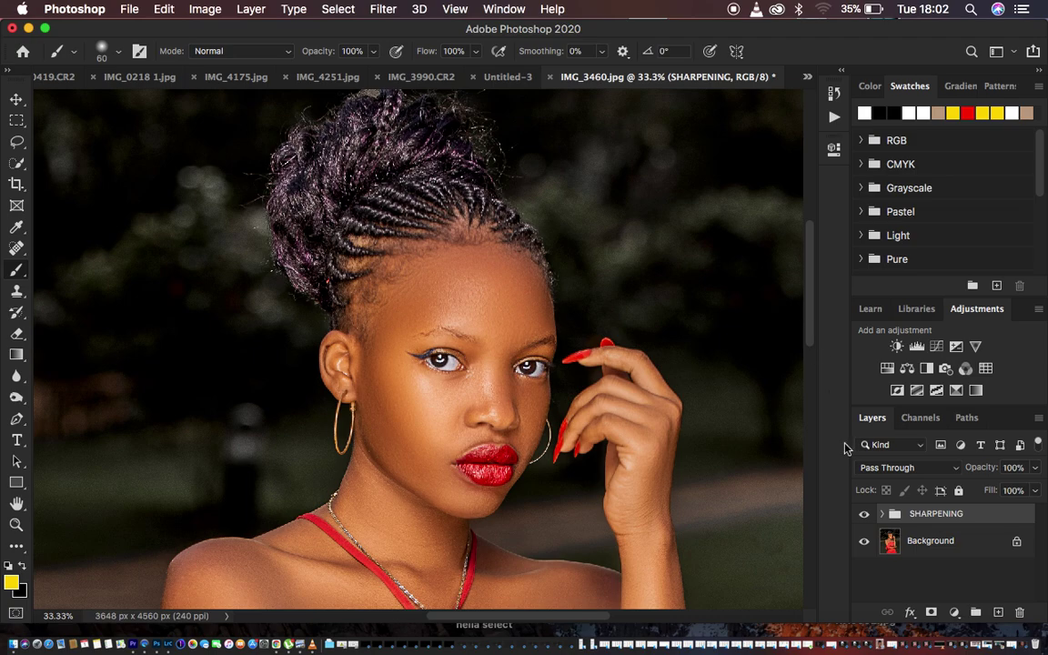
{"action": "left_click", "coordinate": [863, 517]}
{"action": "left_click", "coordinate": [863, 517]}
{"action": "left_click", "coordinate": [864, 516]}
{"action": "left_click", "coordinate": [864, 517]}
{"action": "left_click", "coordinate": [863, 516]}
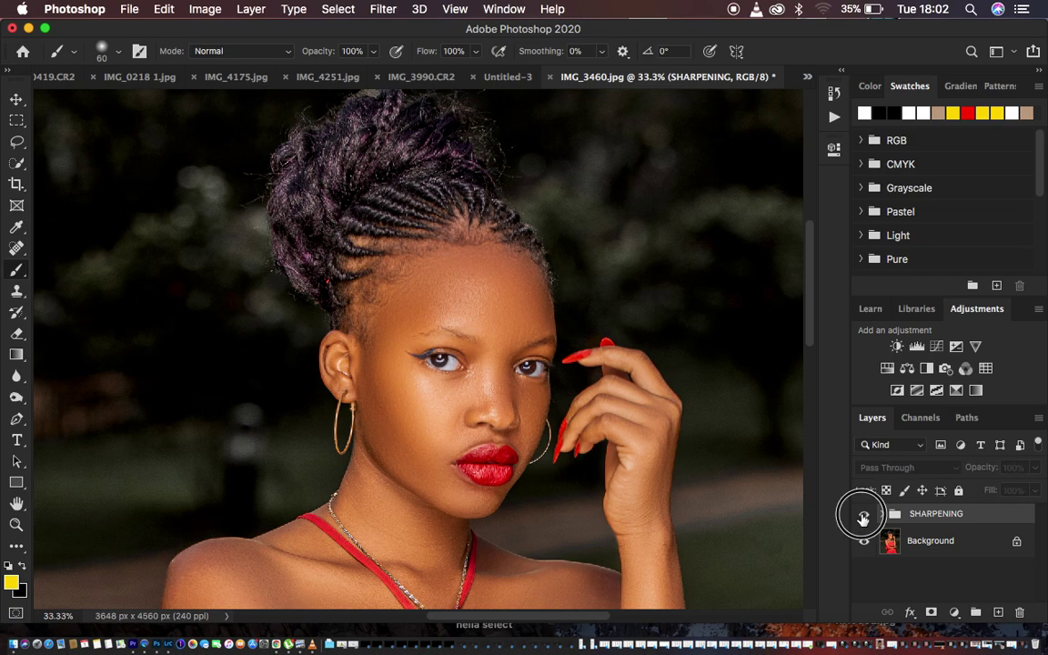
{"action": "left_click", "coordinate": [863, 517]}
{"action": "left_click", "coordinate": [864, 517]}
{"action": "left_click", "coordinate": [864, 517]}
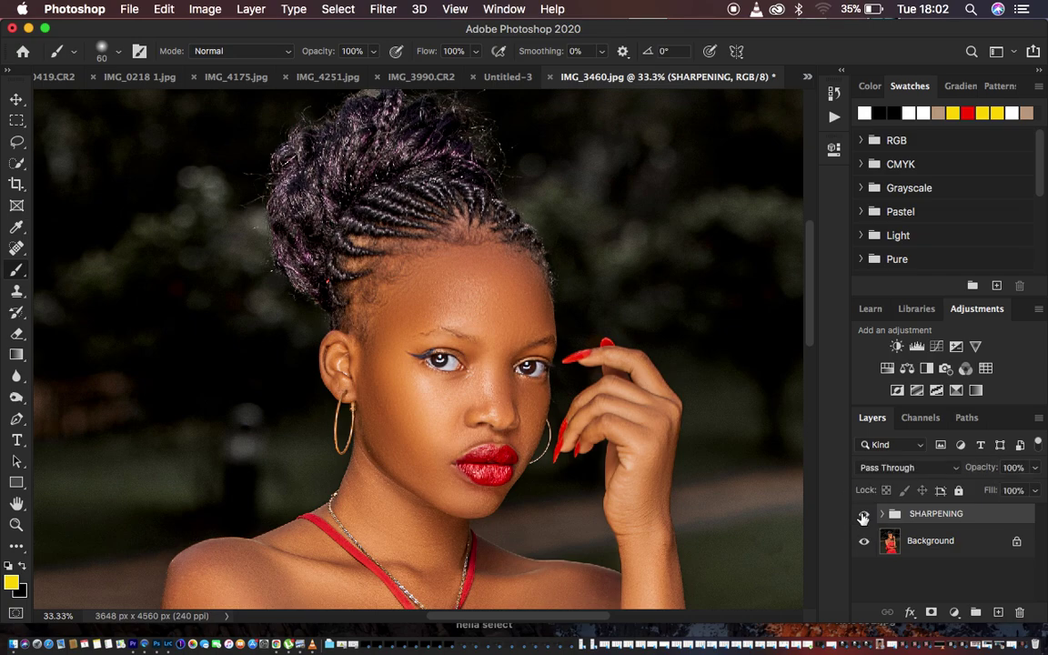
{"action": "key", "text": "super+minus"}
{"action": "key", "text": "super+minus"}
{"action": "key", "text": "super+minus"}
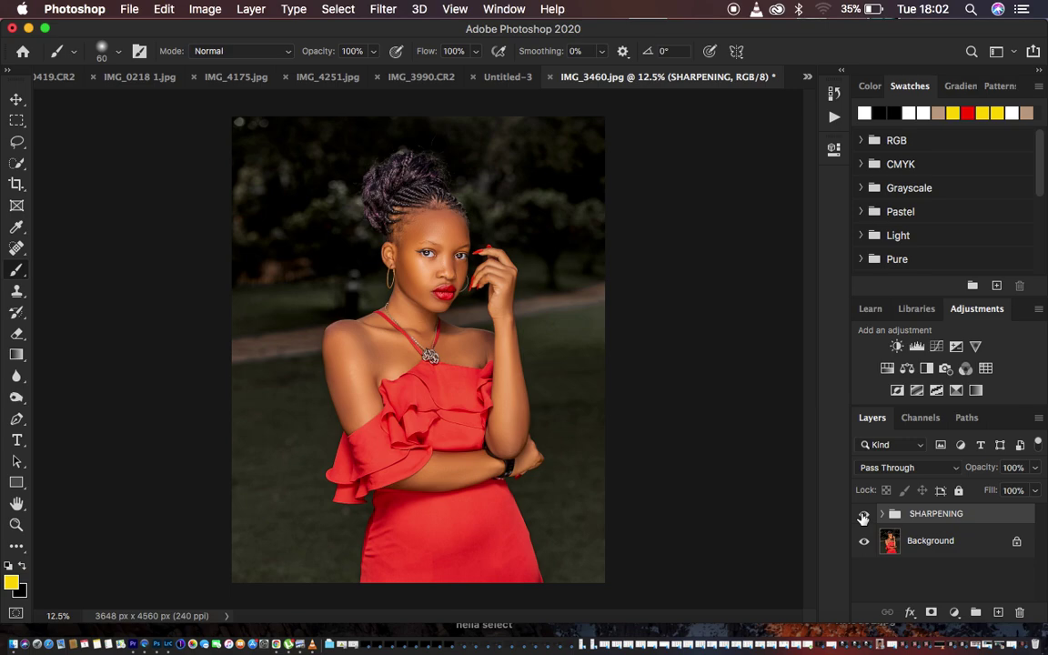